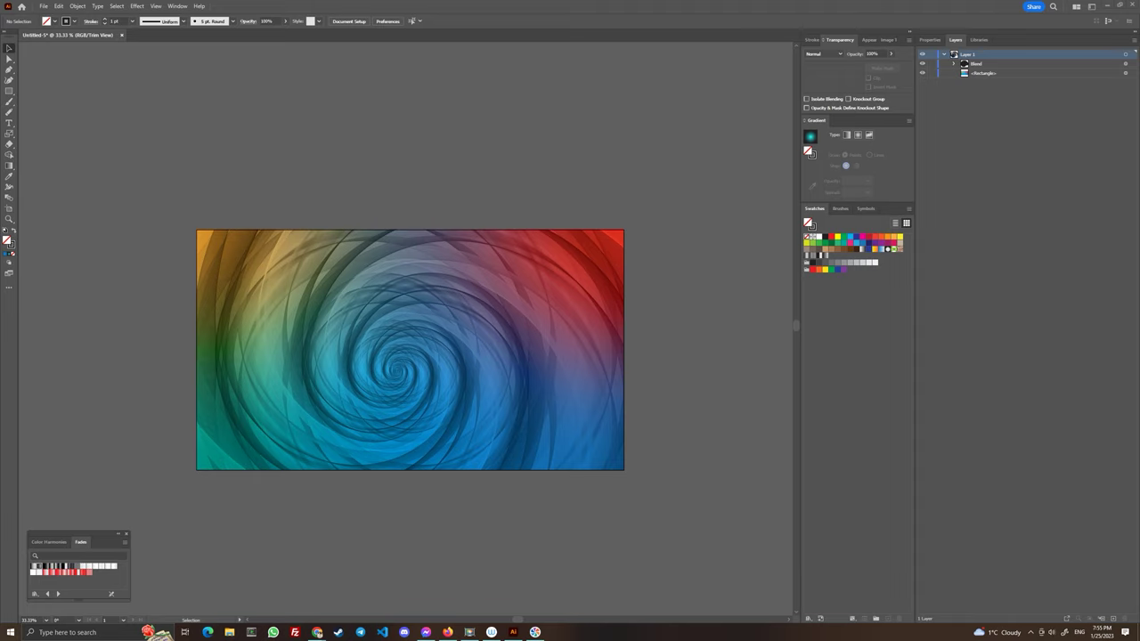
Open the File menu over the finished spiral artwork and dismiss it again
click(43, 7)
click(43, 6)
Create a new 1920 × 1080 px RGB document, Untitled-6, from the preset
key(ctrl+n)
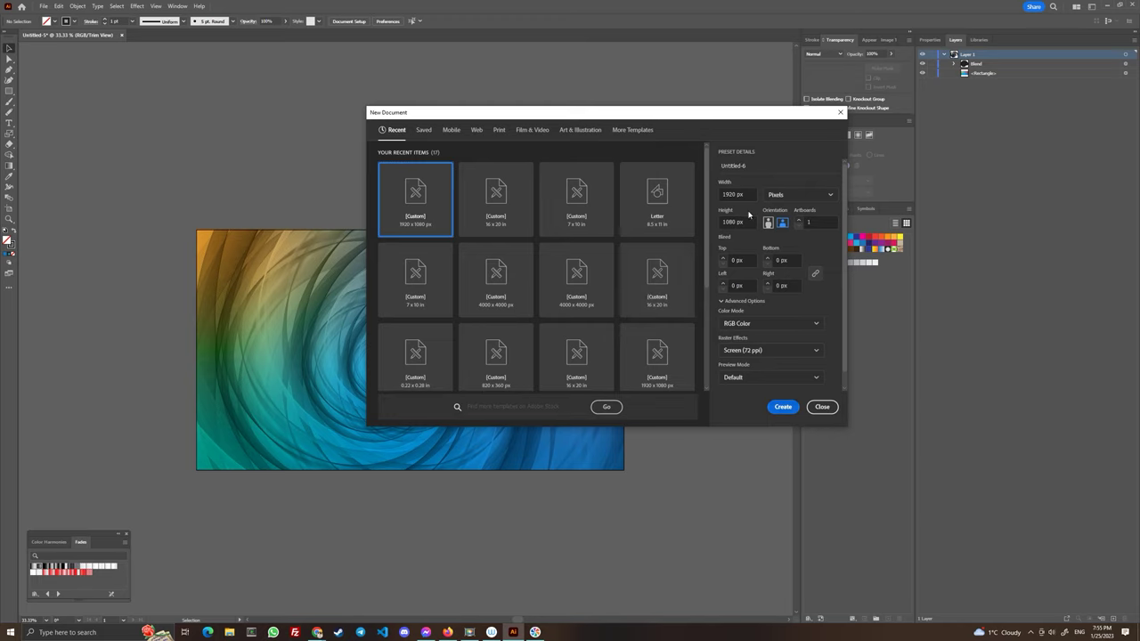
click(778, 408)
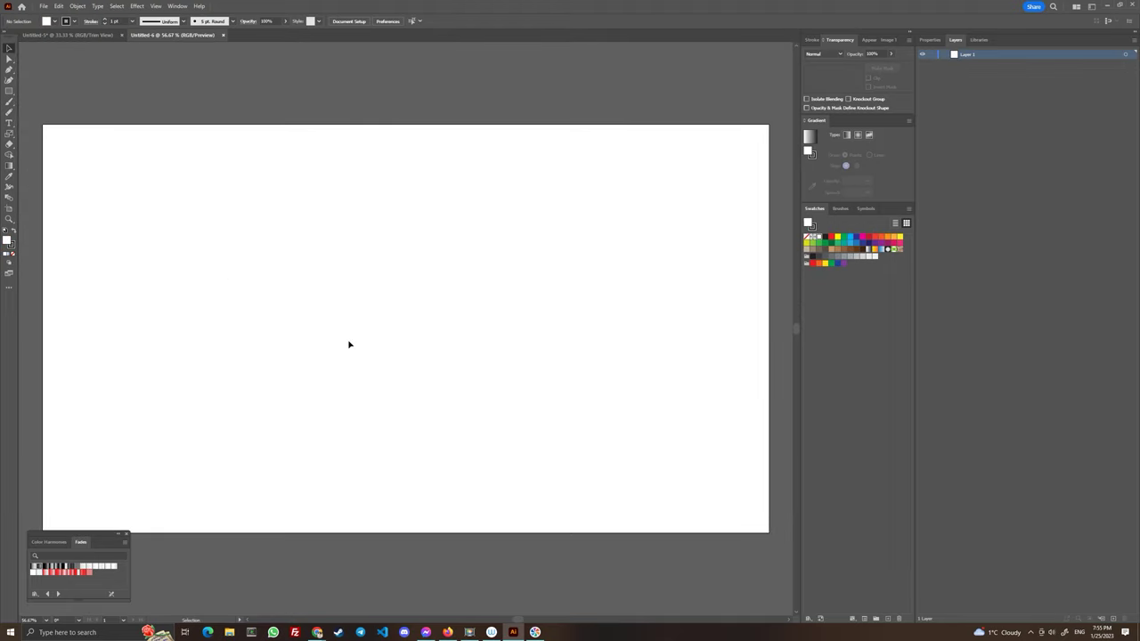
Draw a 12-point star with radii about 213 and 106 px on the artboard
right_click(10, 92)
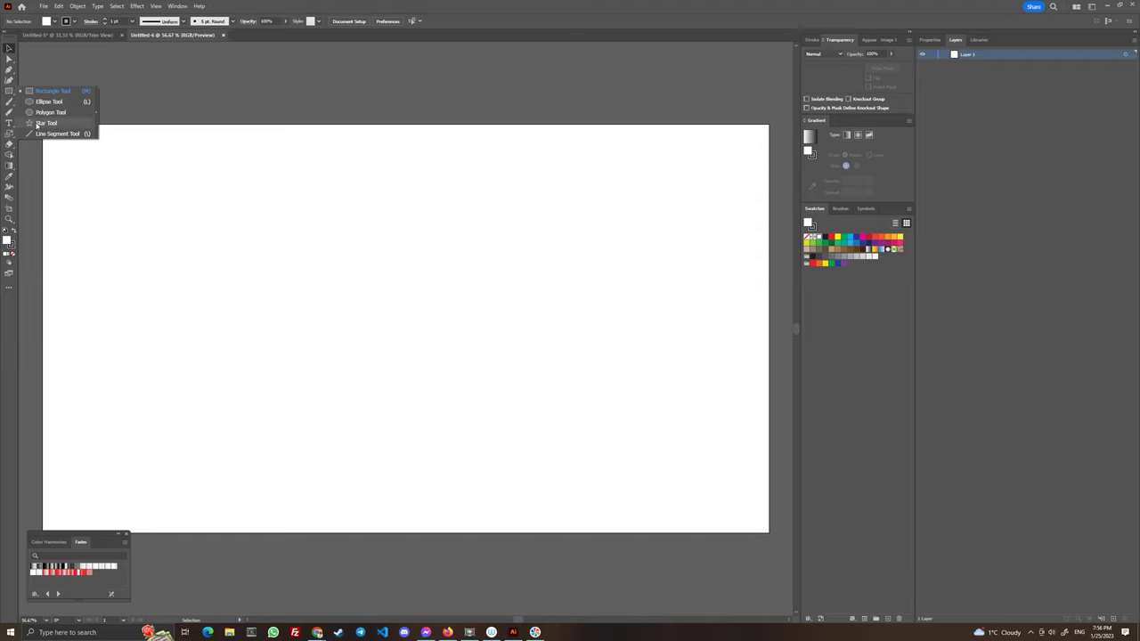
click(50, 125)
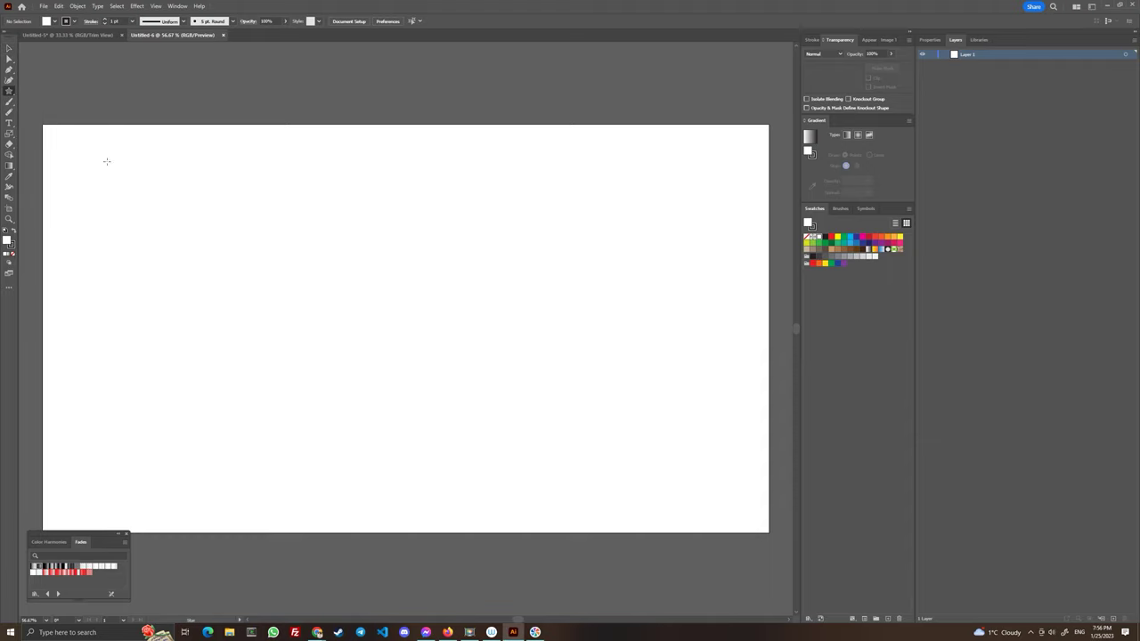
click(323, 309)
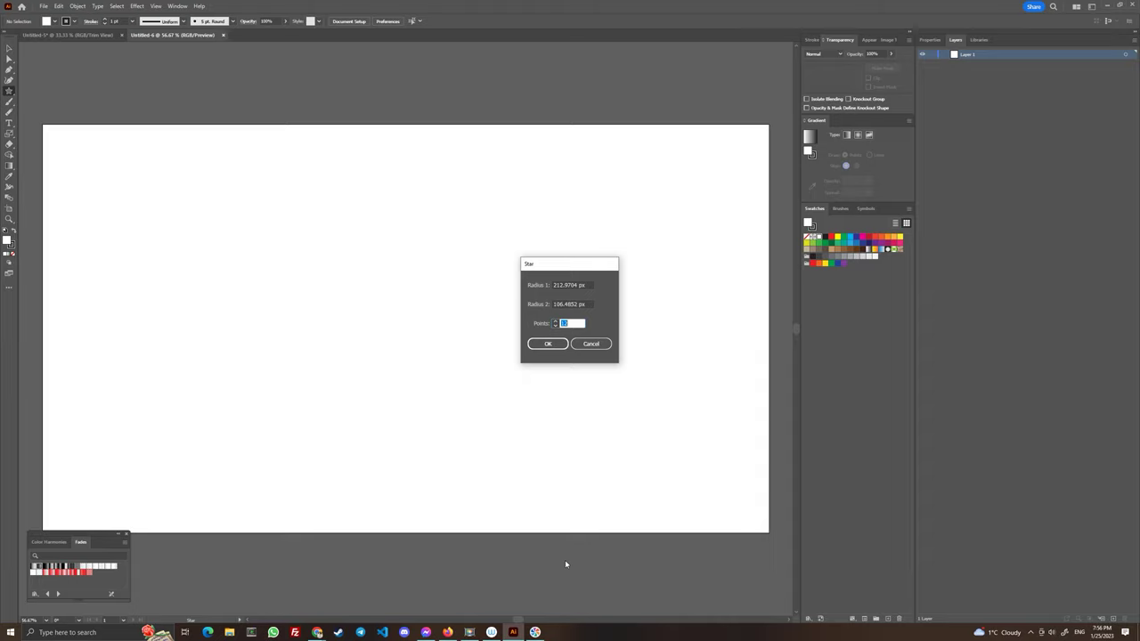
click(548, 344)
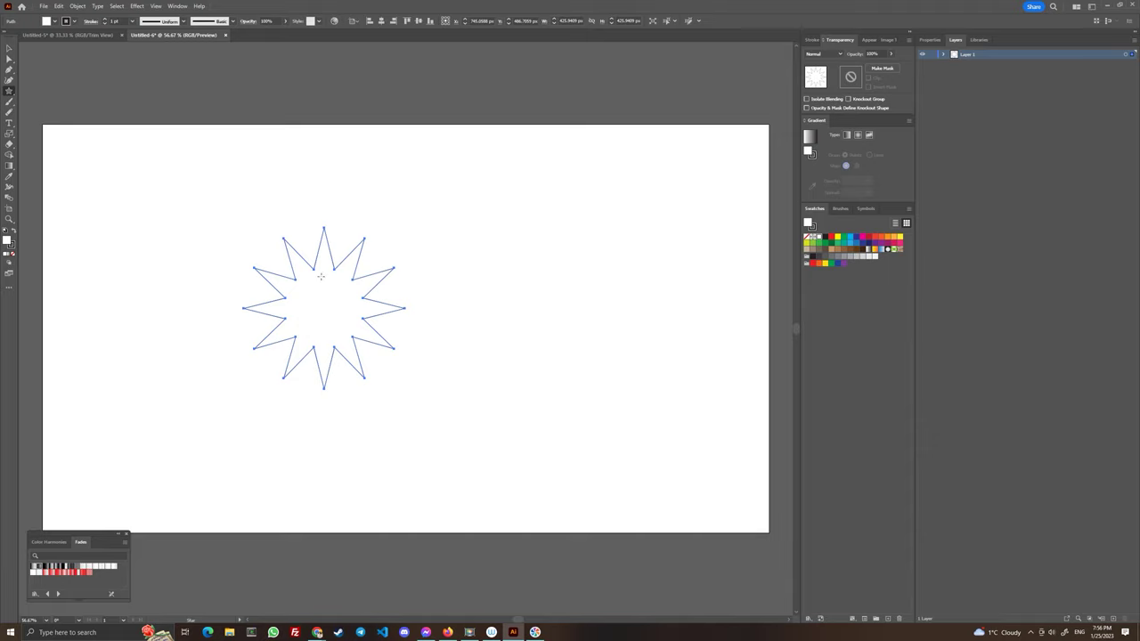
click(8, 60)
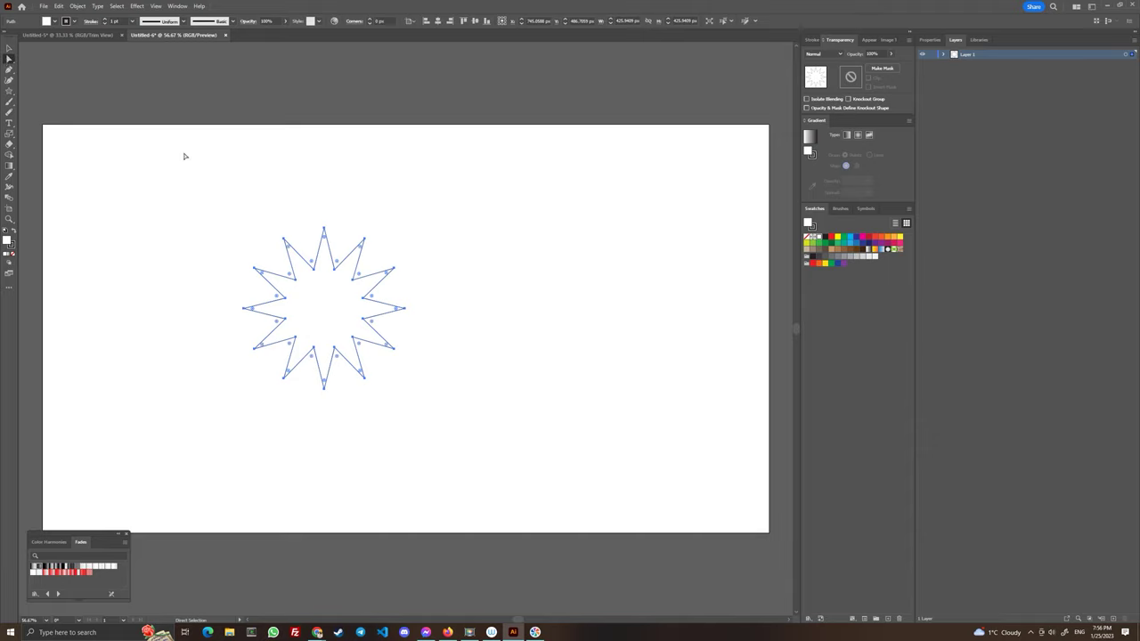
Round all of the star's points by dragging a live-corner widget
click(325, 230)
drag(324, 238, 326, 245)
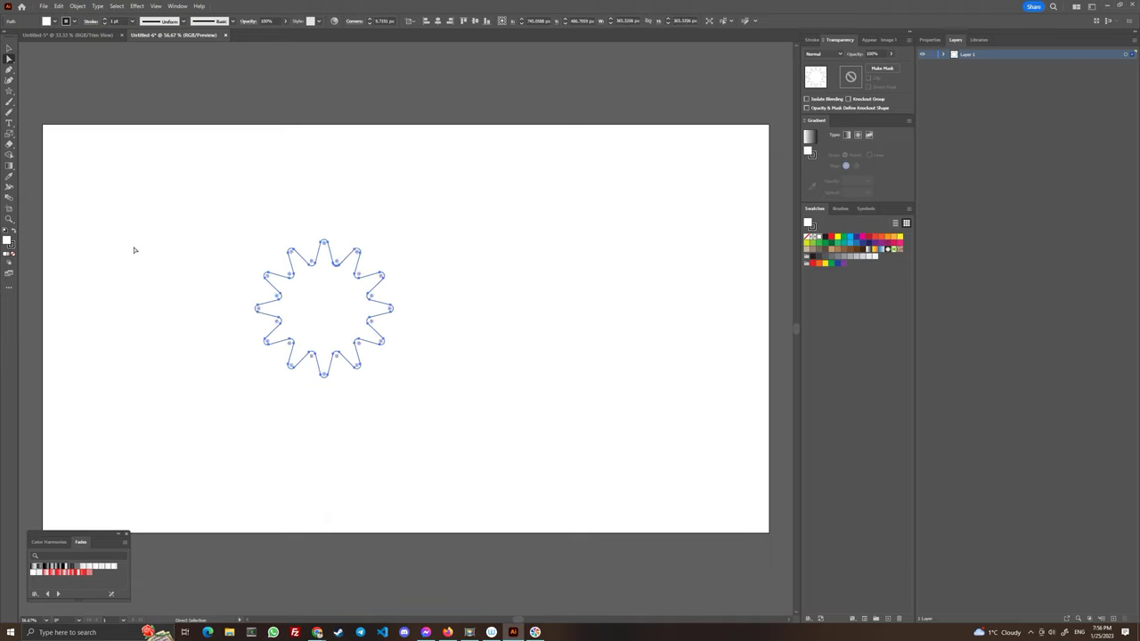
click(9, 49)
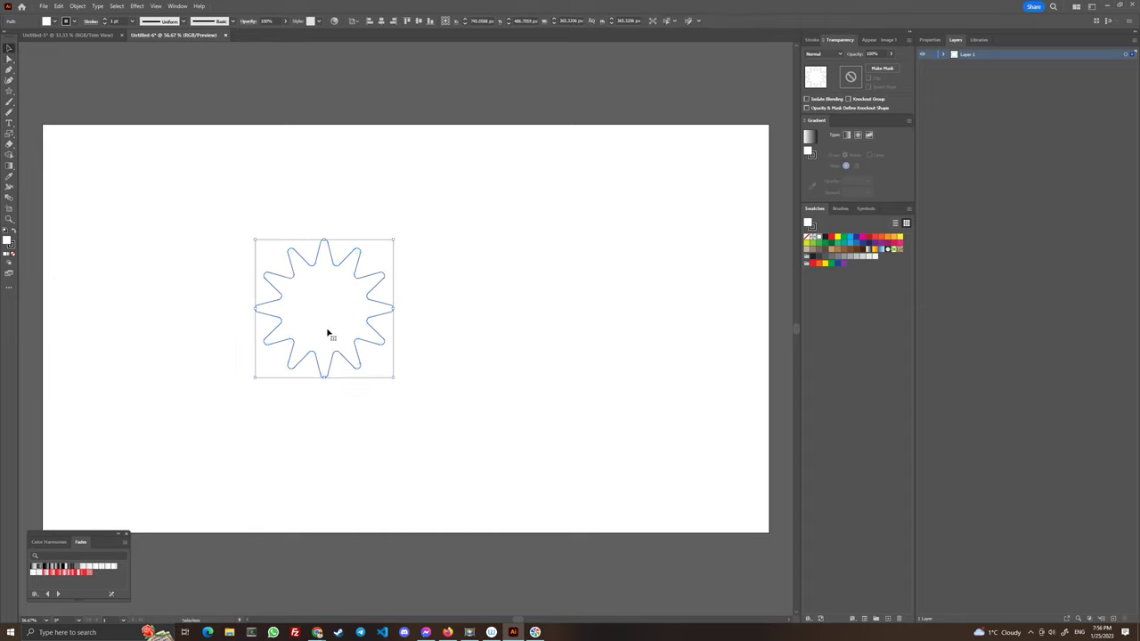
Move the rounded star above the artboard's upper left and drag a copy to the right
drag(328, 319, 242, 71)
scroll(361, 249, up, 5)
drag(270, 253, 203, 236)
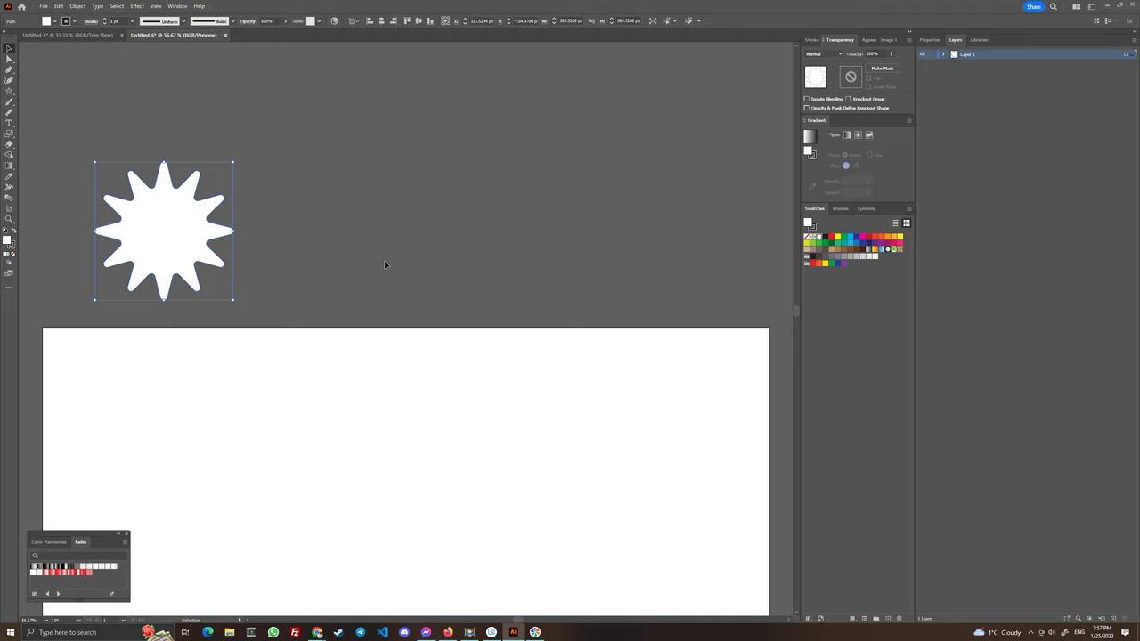
drag(166, 230, 689, 260)
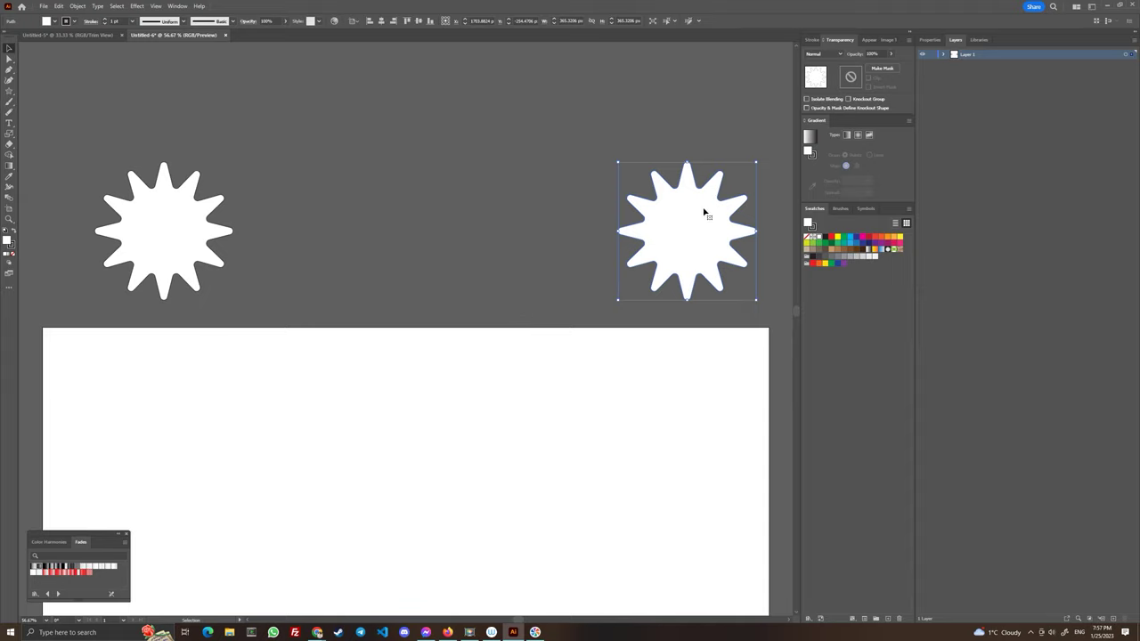
Choose the Scale Tool from the transform tools flyout
click(9, 134)
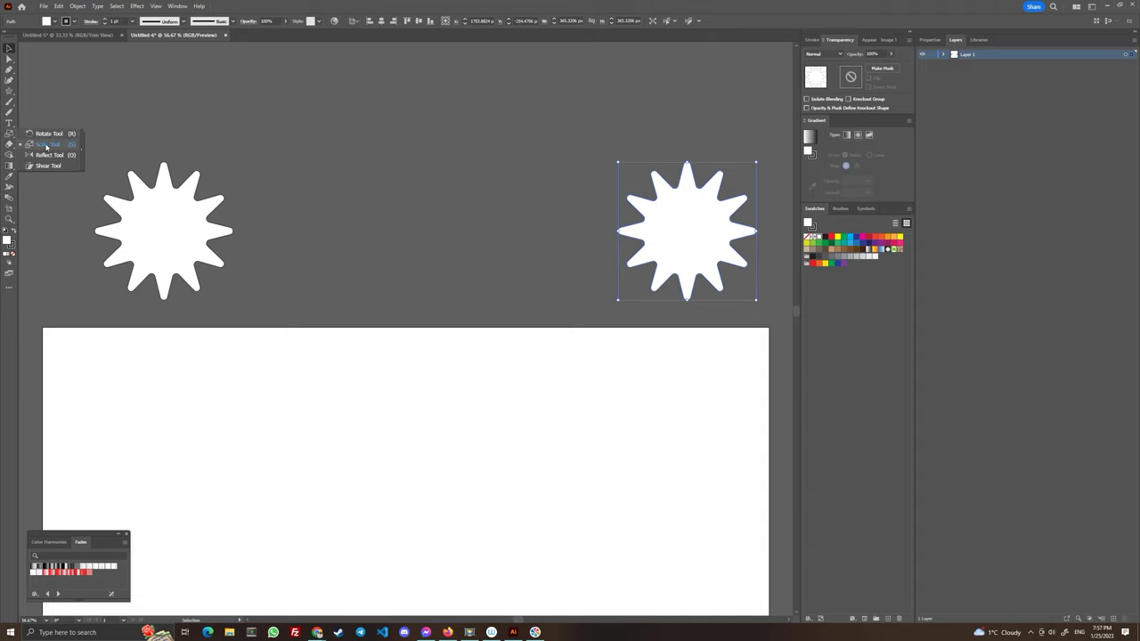
click(47, 145)
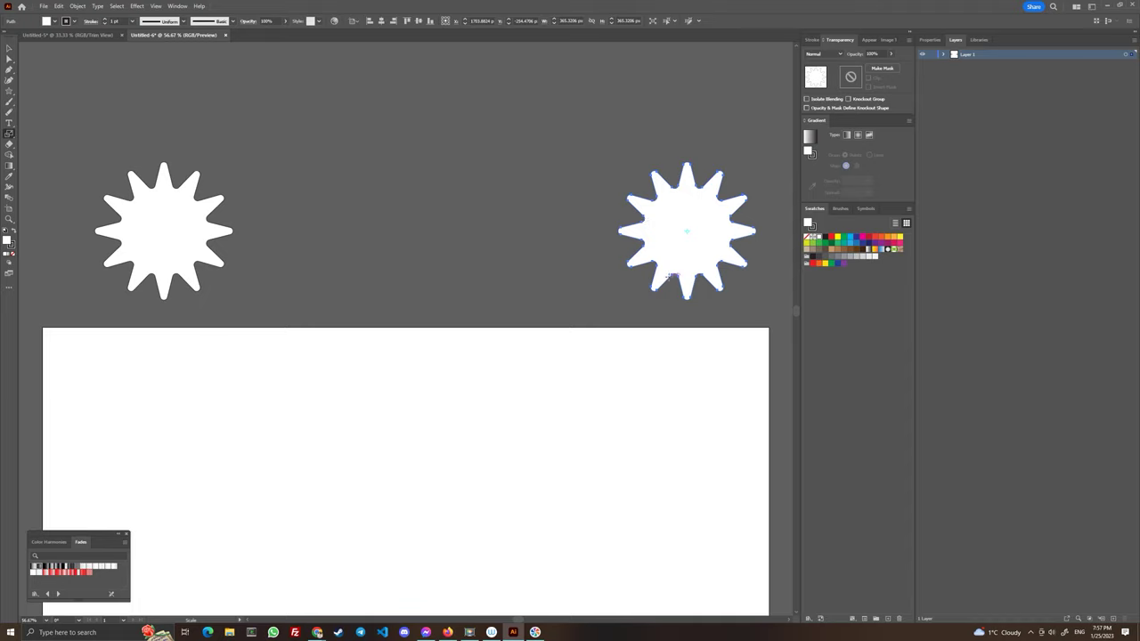
Scale the right-hand star uniformly to 1%, leaving only a tiny dot
key(Return)
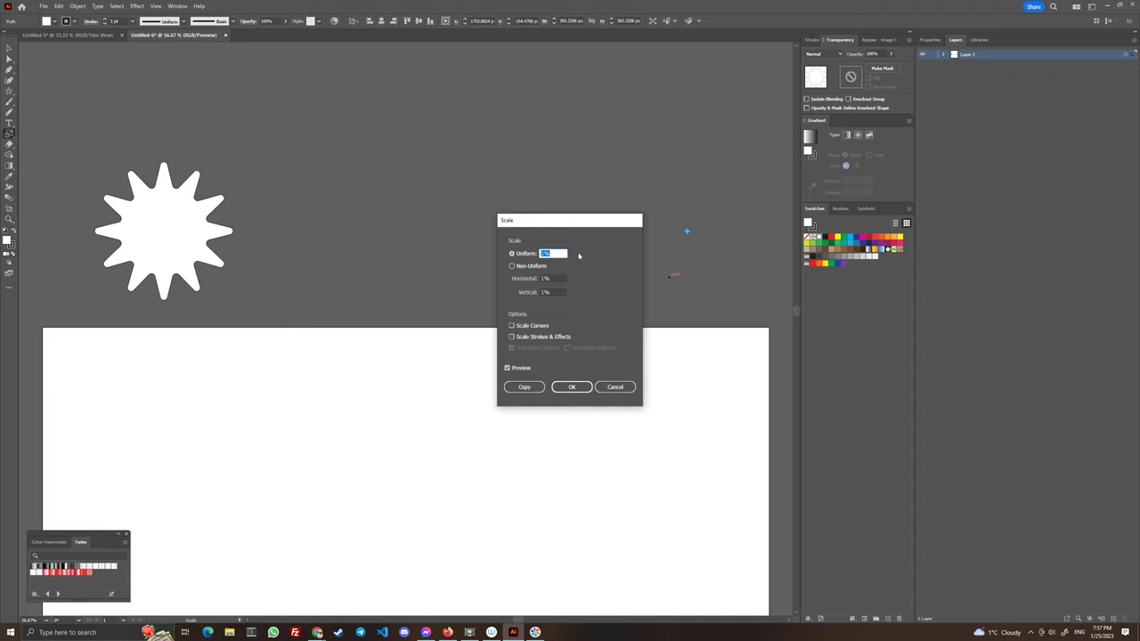
click(574, 387)
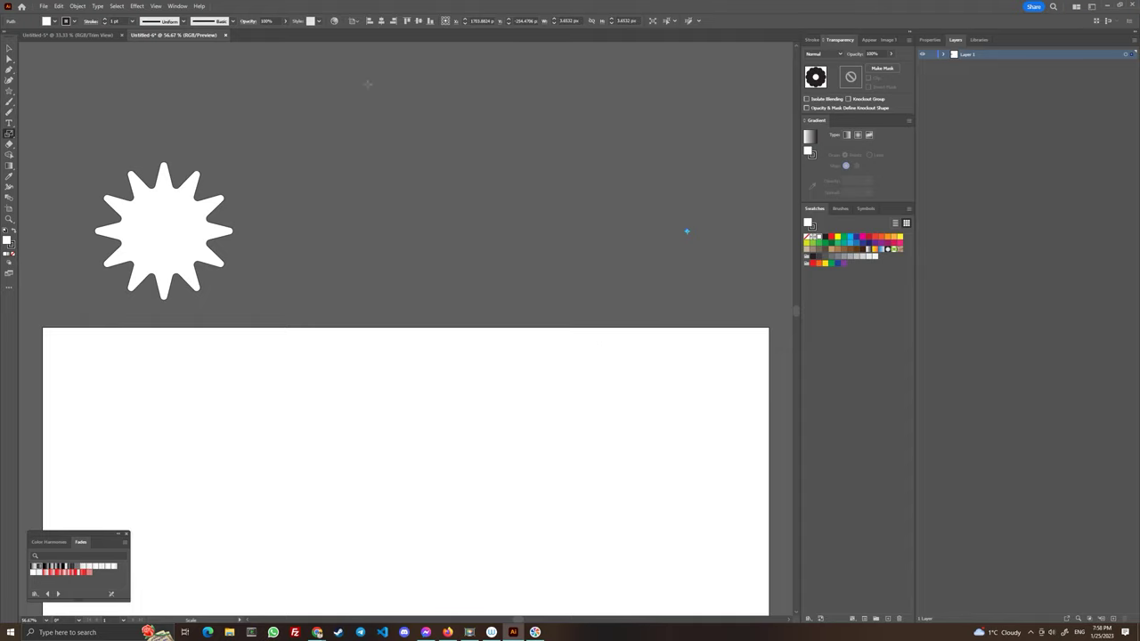
Set Blend Options spacing to Specified Distance at 4 px
click(78, 5)
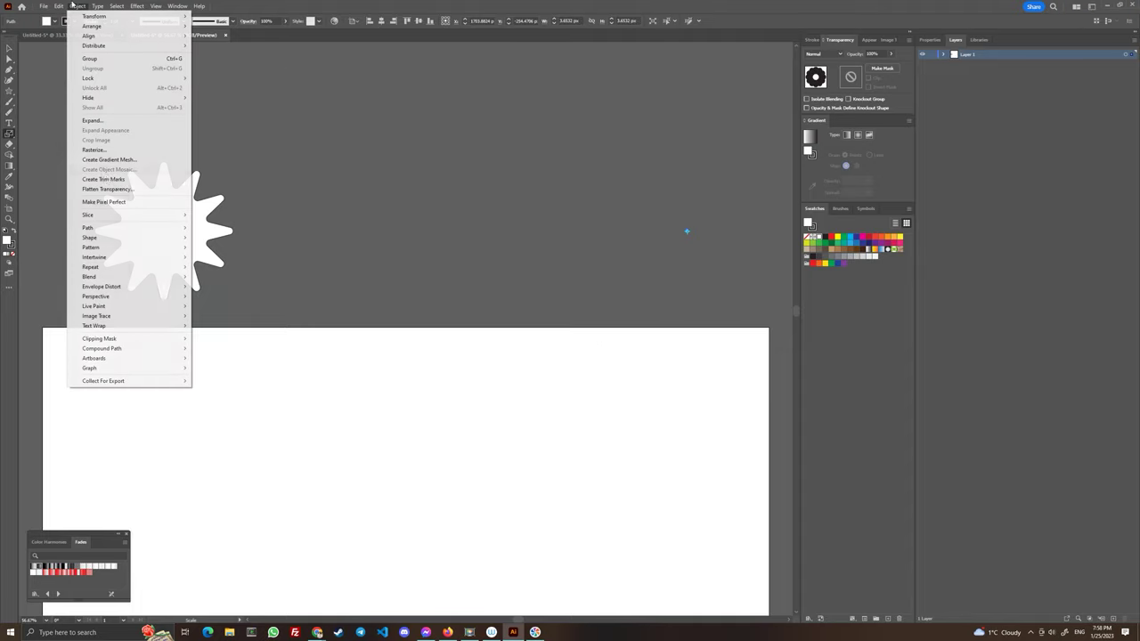
mouse_move(134, 276)
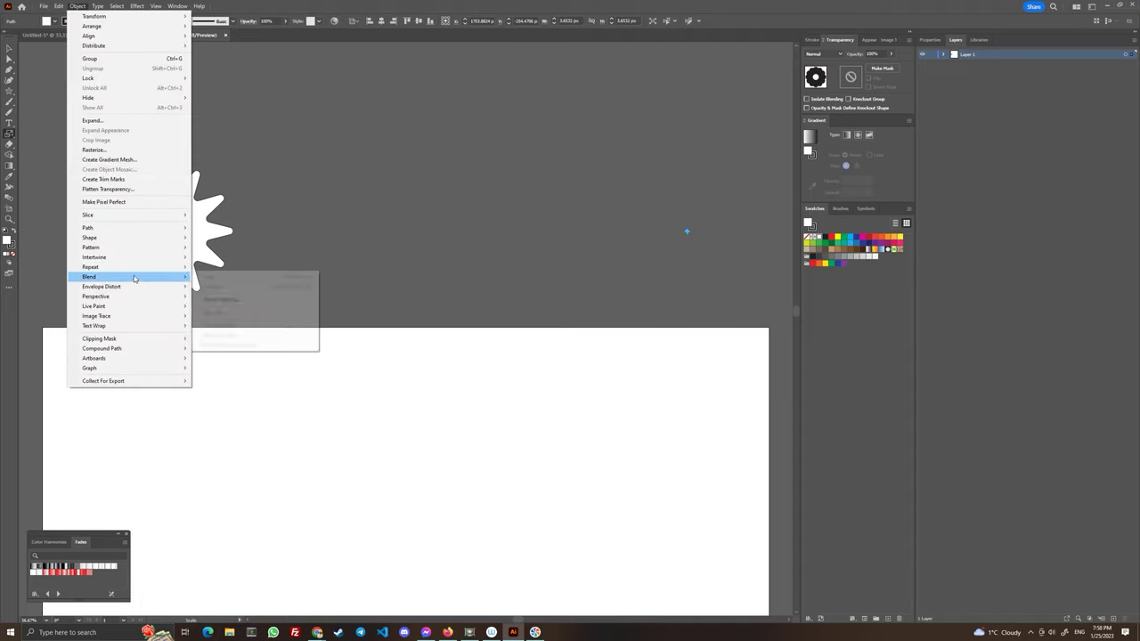
click(221, 296)
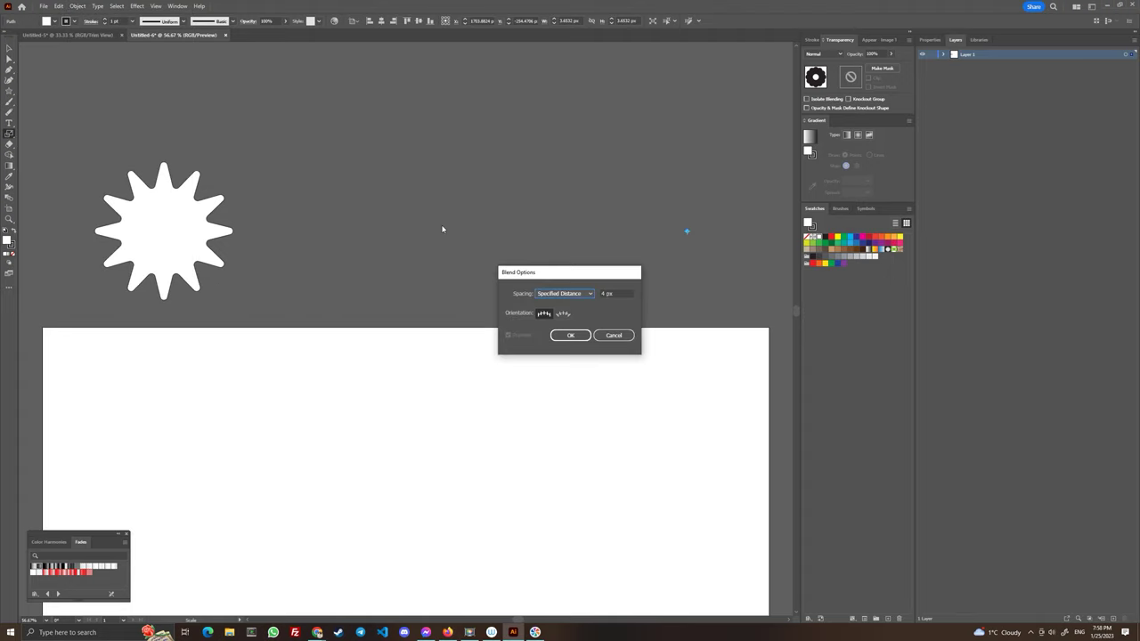
click(590, 294)
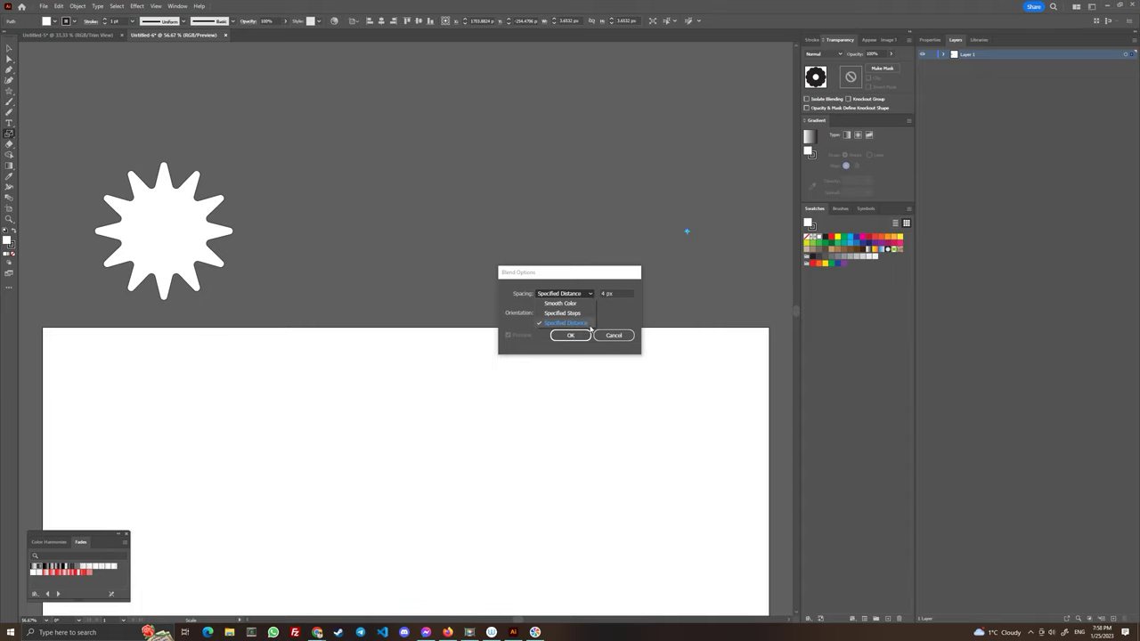
click(590, 324)
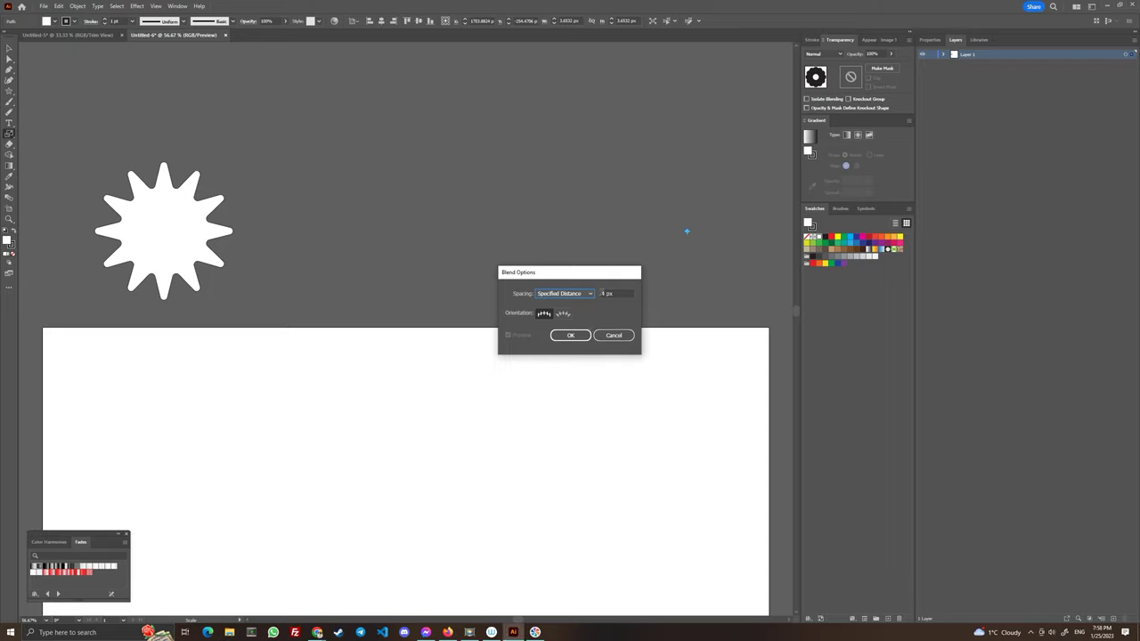
click(574, 336)
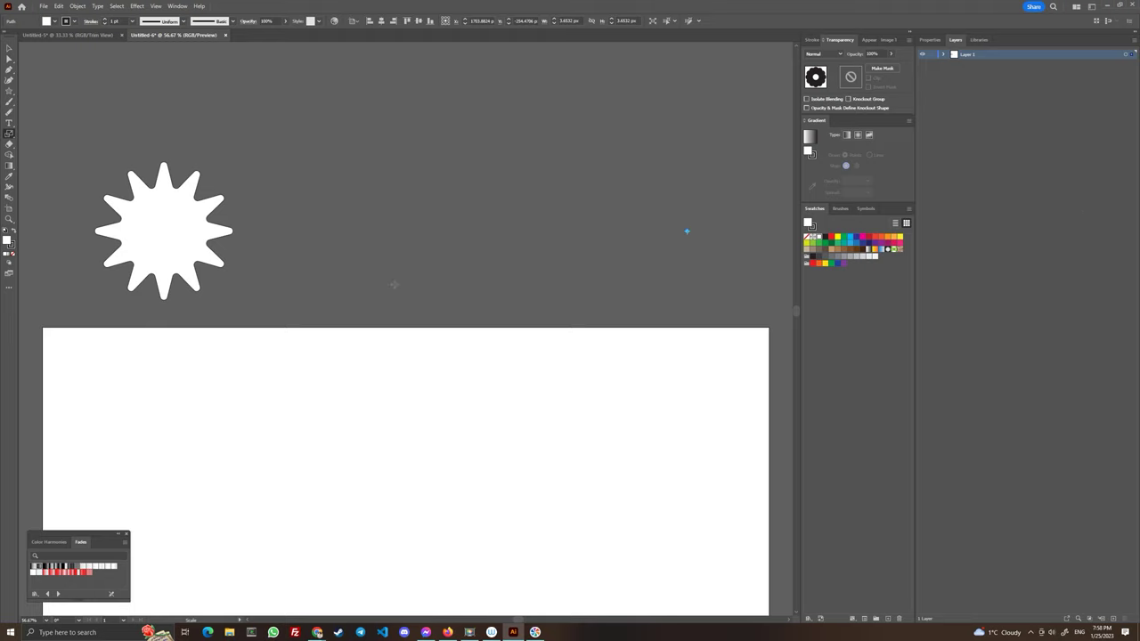
Blend the large star into the tiny dot with Object > Blend > Make
click(389, 248)
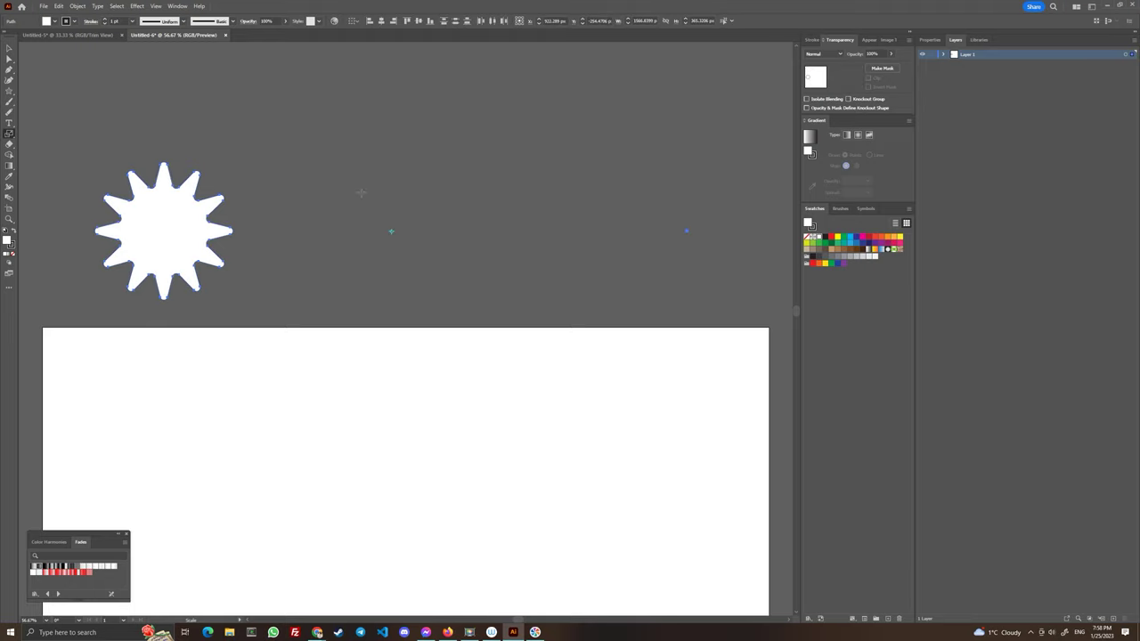
click(76, 6)
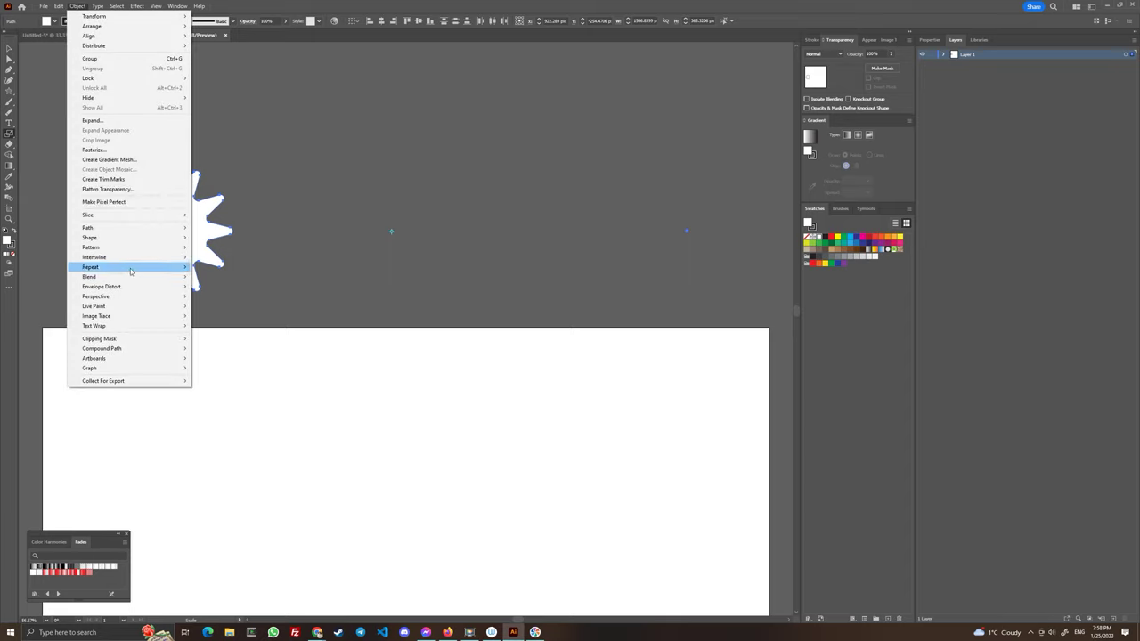
mouse_move(127, 270)
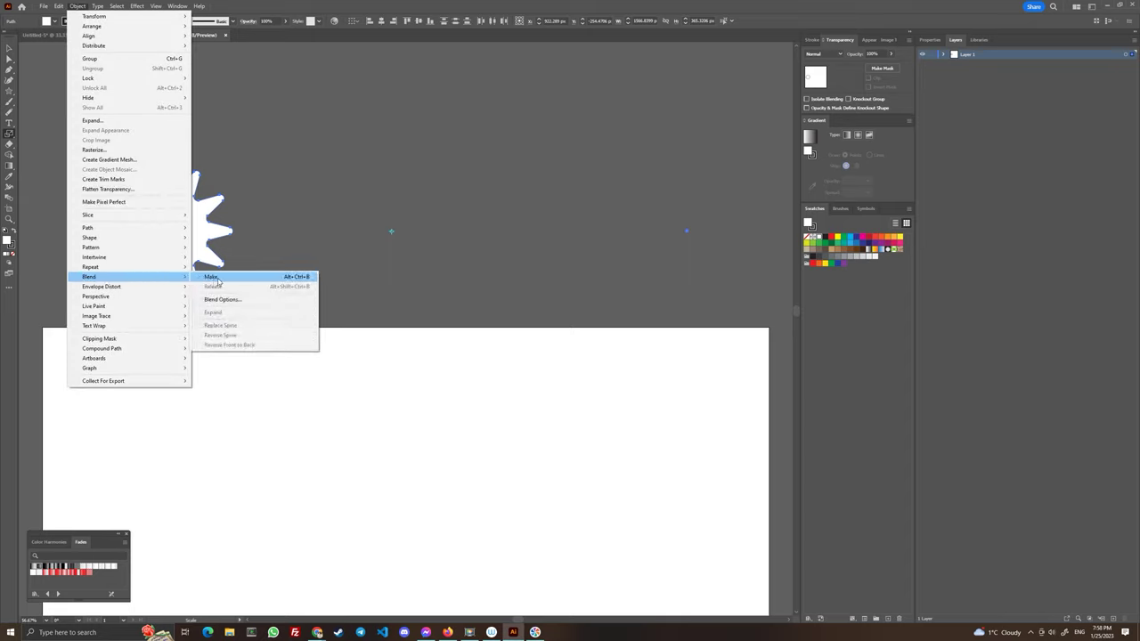
click(218, 275)
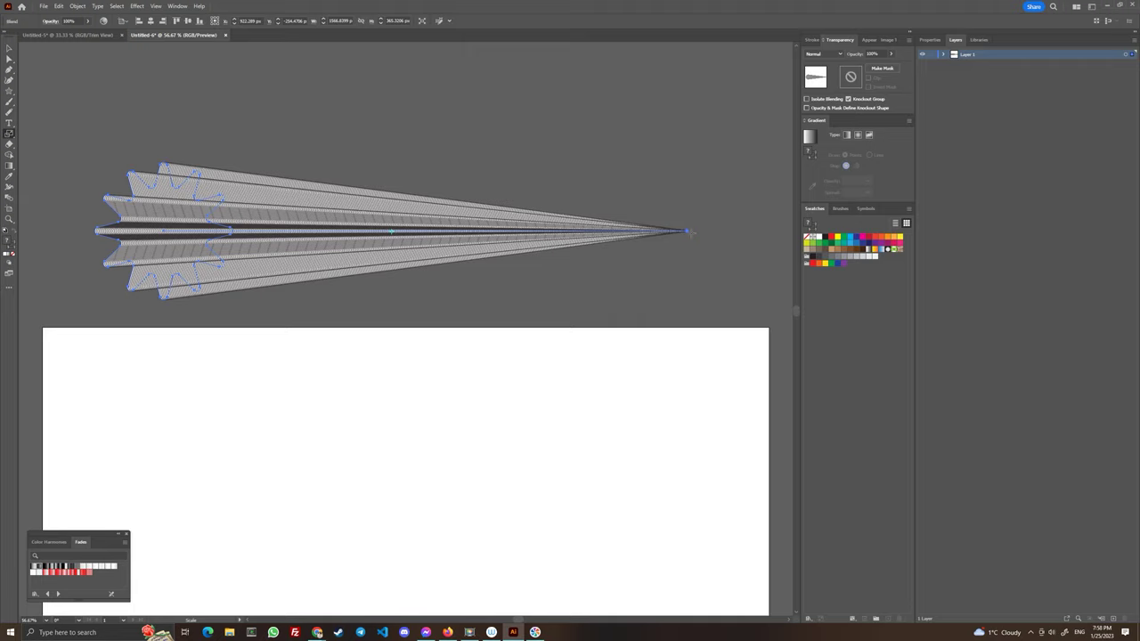
Reverse the blend's spine so the wide star end sits on the right
click(78, 7)
mouse_move(110, 277)
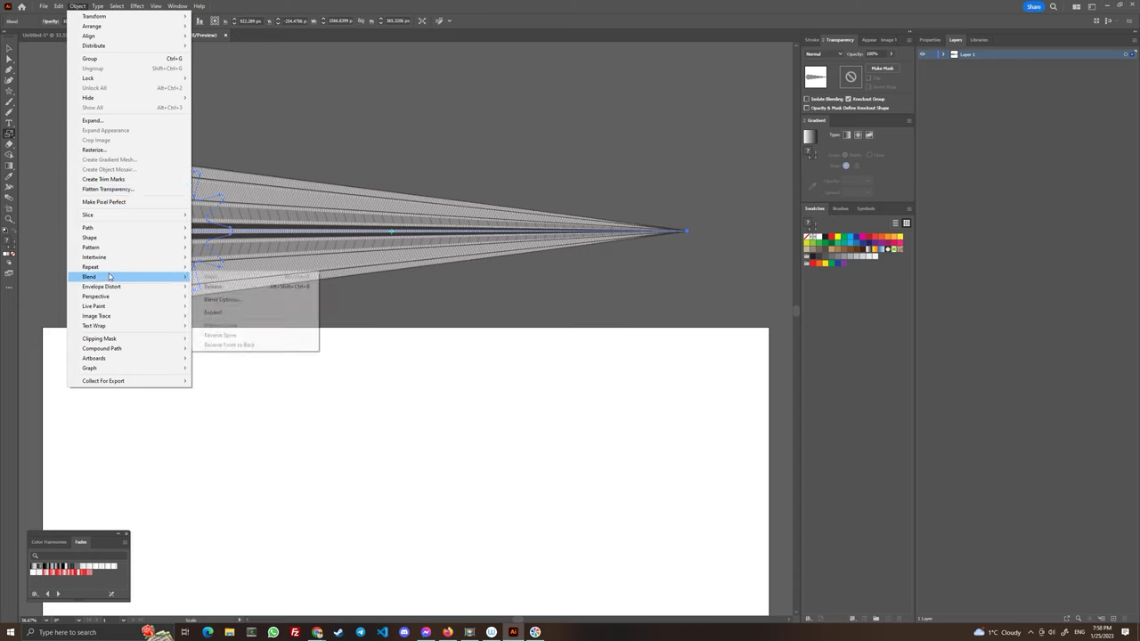
click(263, 338)
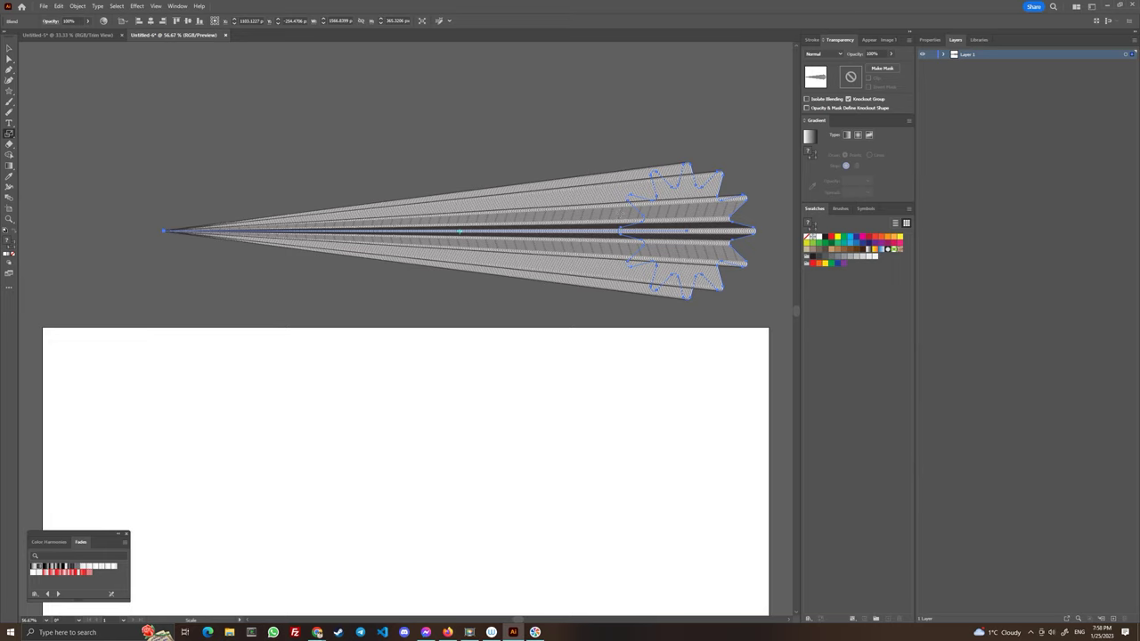
click(930, 39)
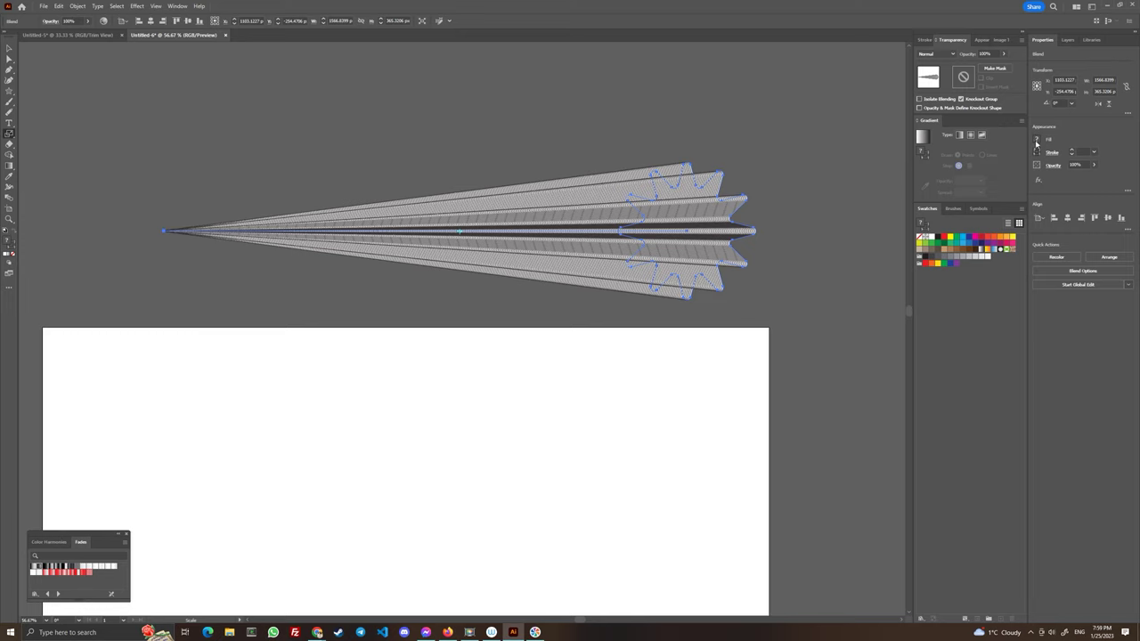
Set the blend's fill to None in the Properties panel's Appearance section
click(177, 6)
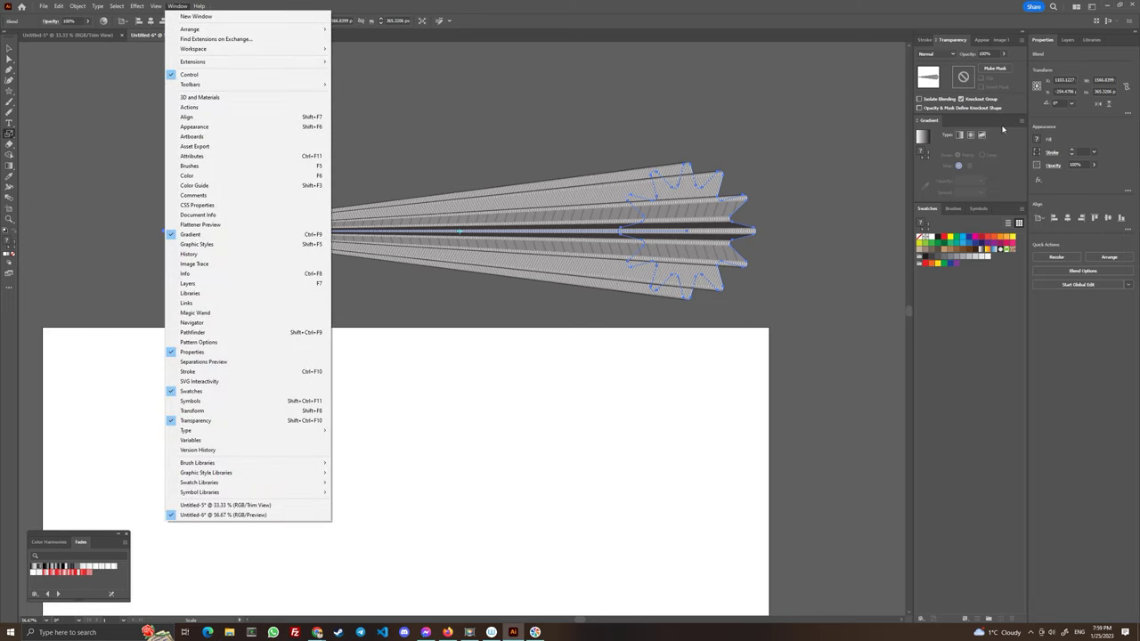
click(1088, 141)
click(1039, 140)
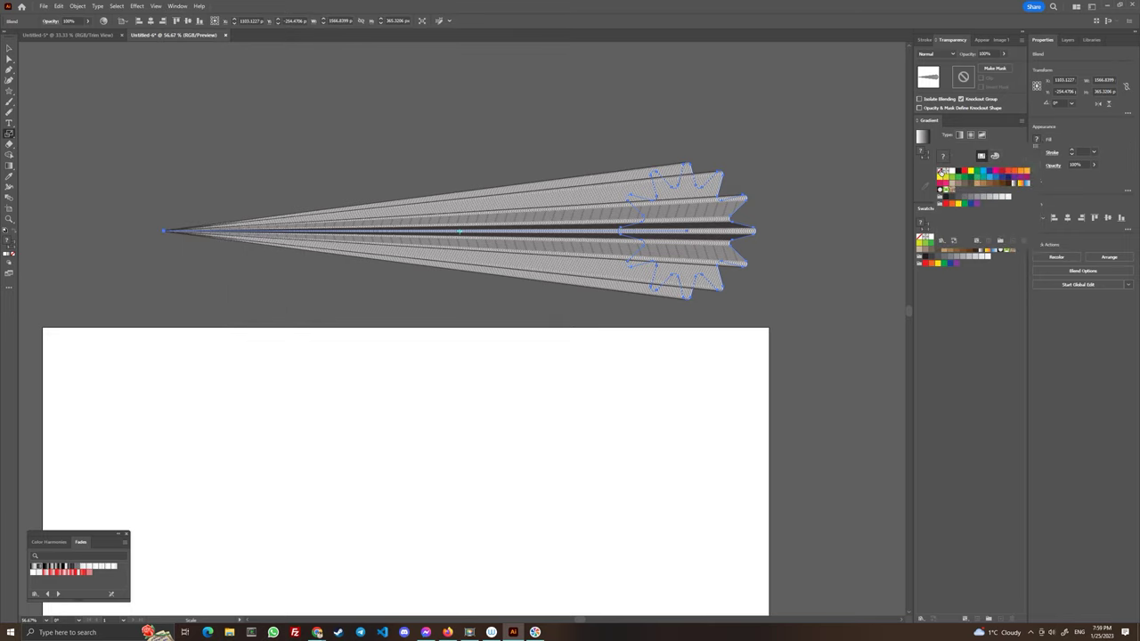
click(943, 175)
click(1060, 139)
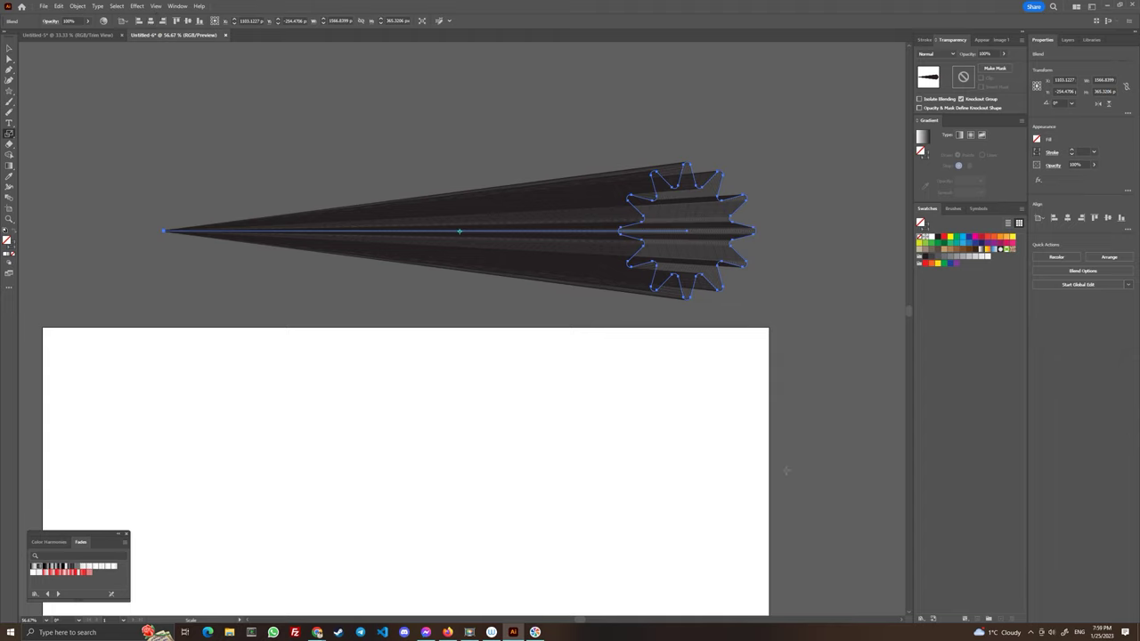
click(921, 619)
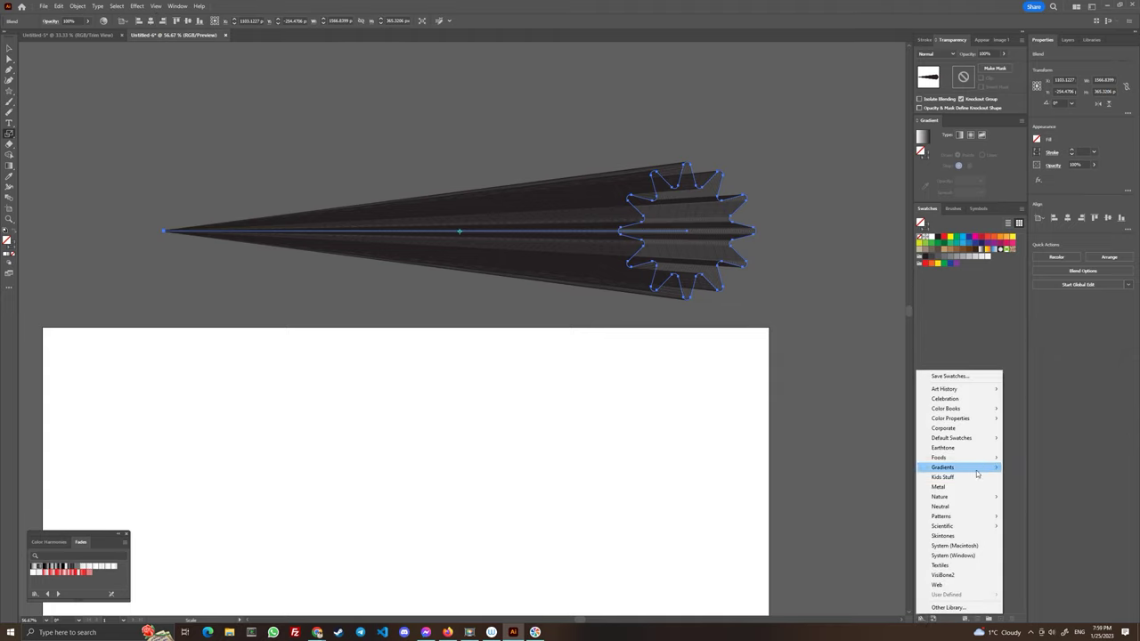
Open the Fades gradient library and add a Fades swatch to the document Swatches
mouse_move(977, 473)
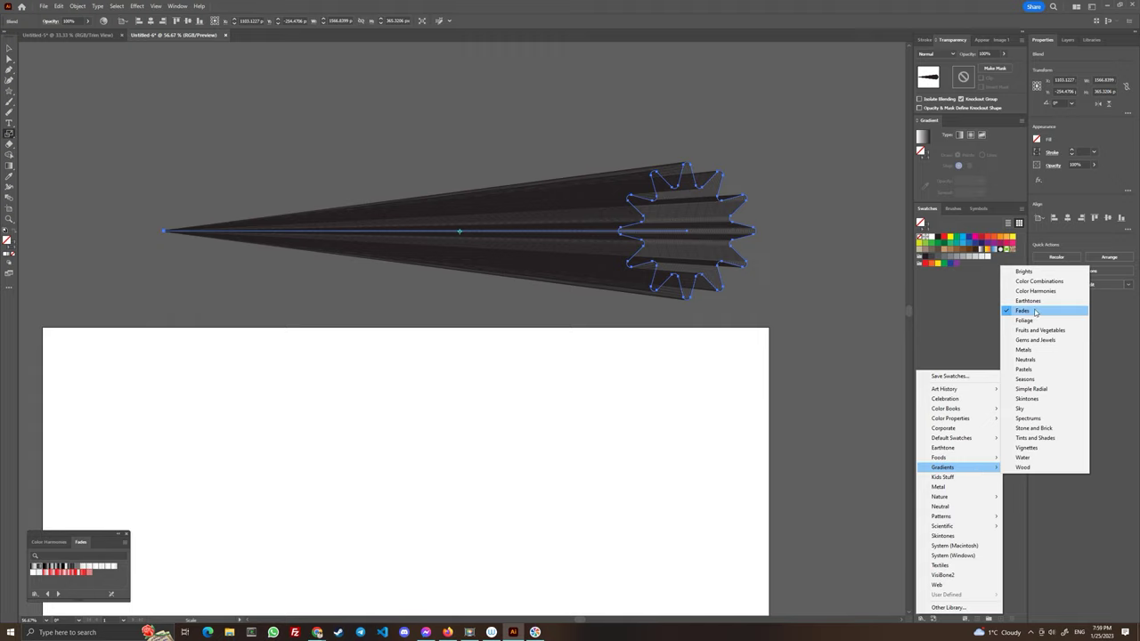
drag(66, 536, 61, 217)
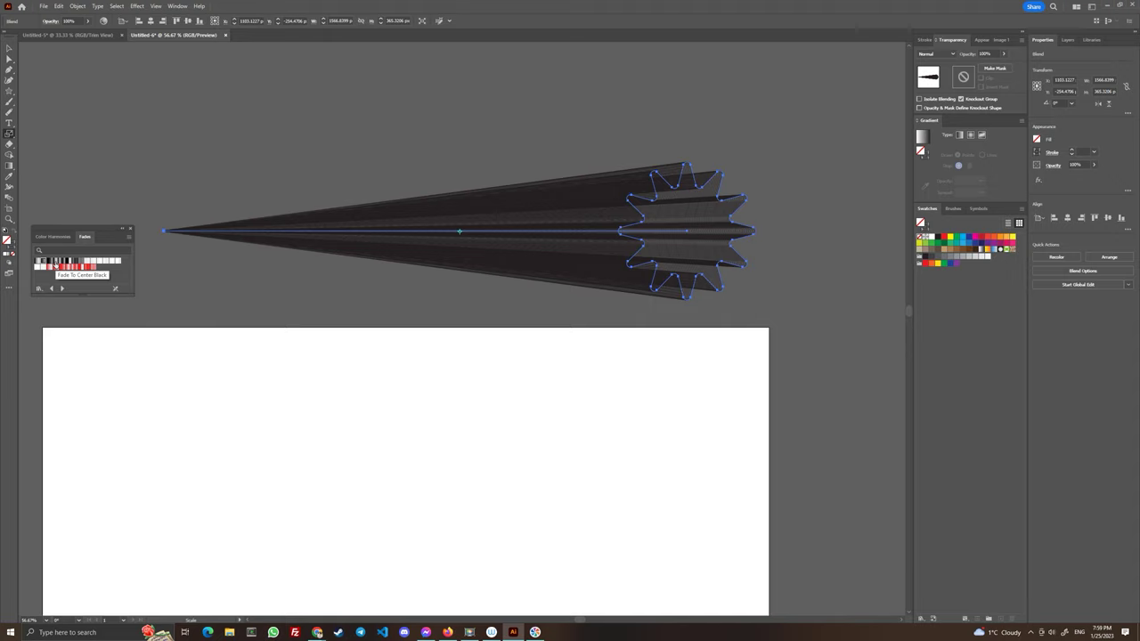
drag(54, 266, 997, 278)
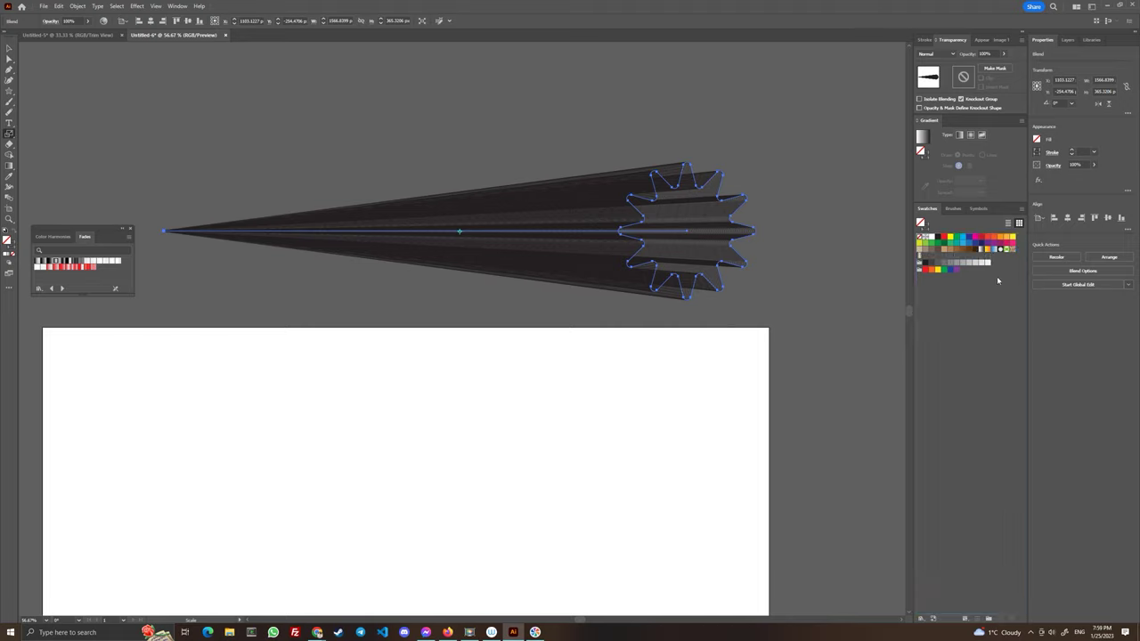
Set the blend's stroke to a lighter grey, then deselect the blend
click(1036, 155)
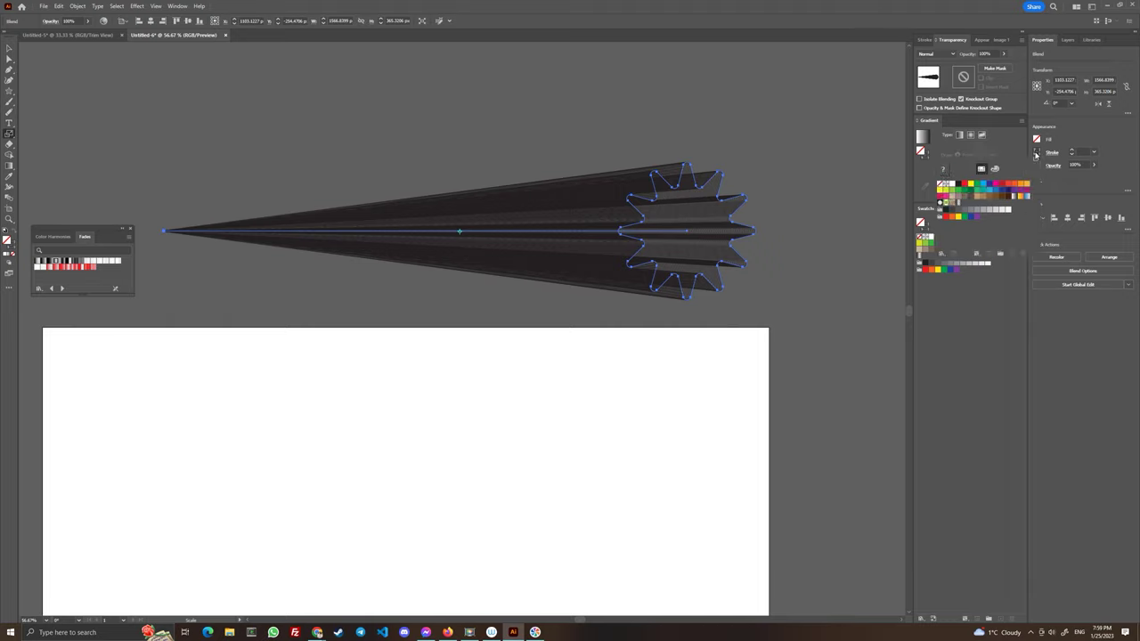
click(960, 205)
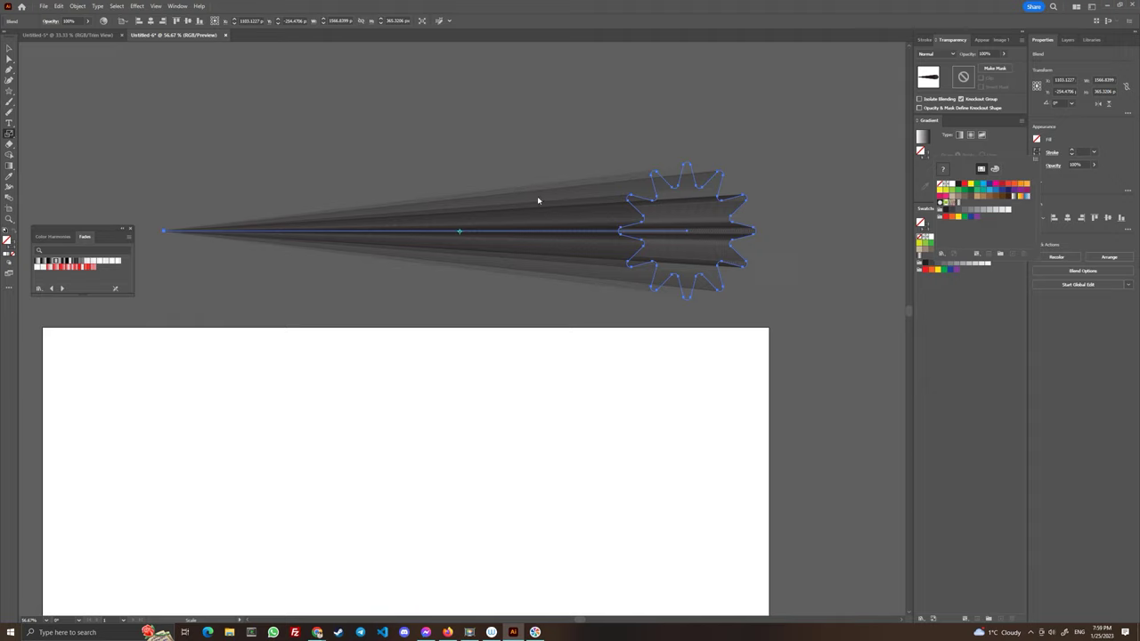
click(9, 47)
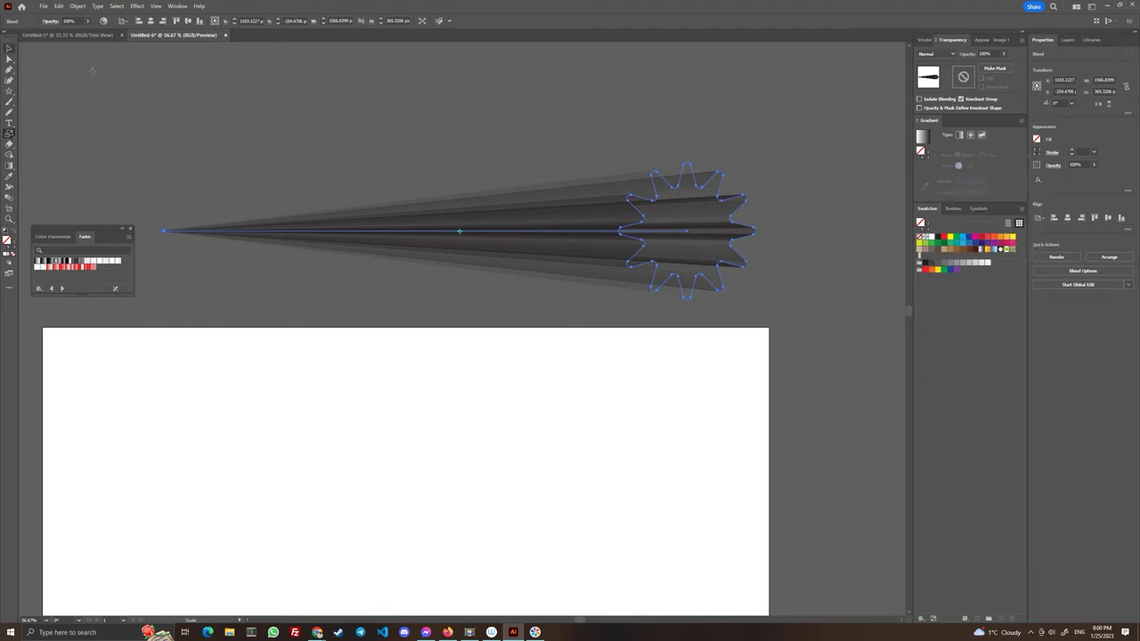
click(9, 47)
click(212, 95)
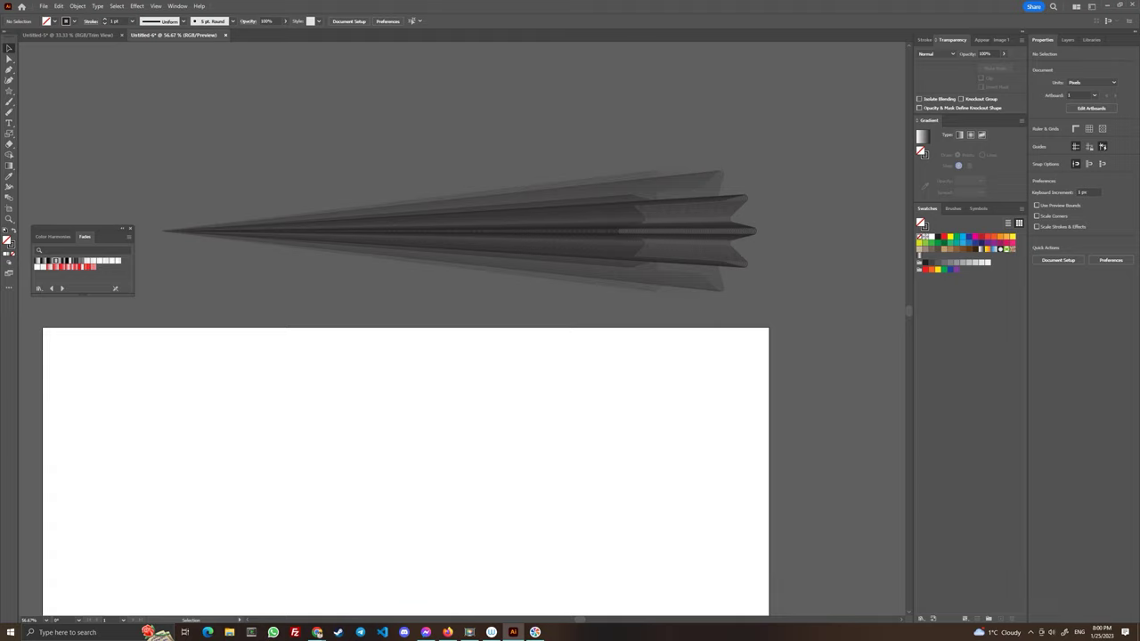
Open the All Tools drawer, toggle its icon-only and named views, and select the Spiral Tool
click(9, 288)
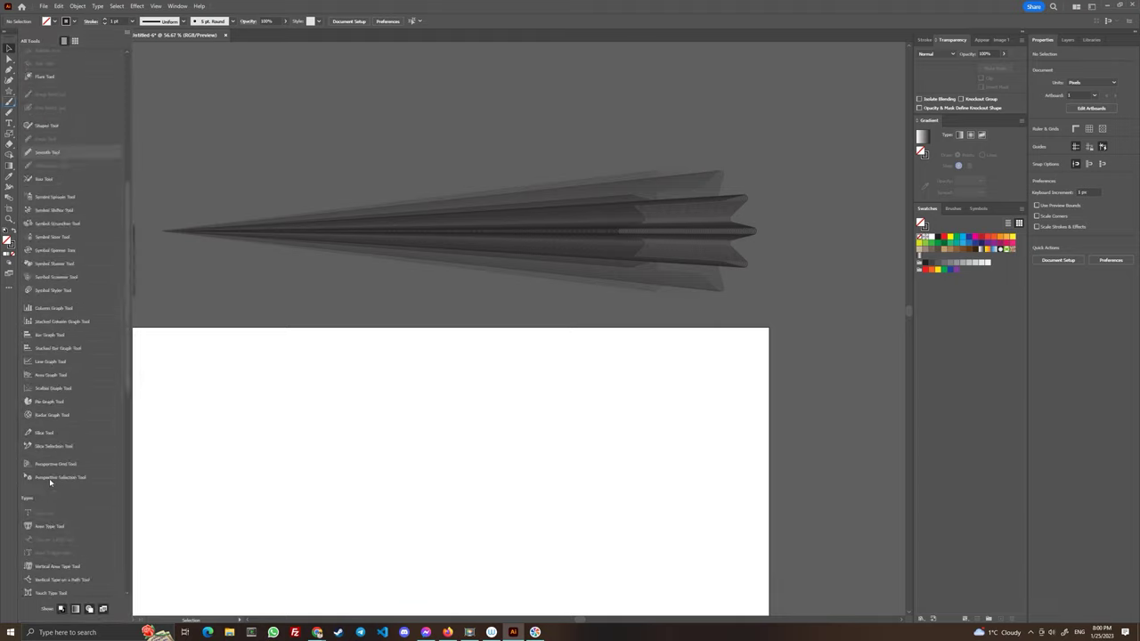
scroll(49, 478, up, 10)
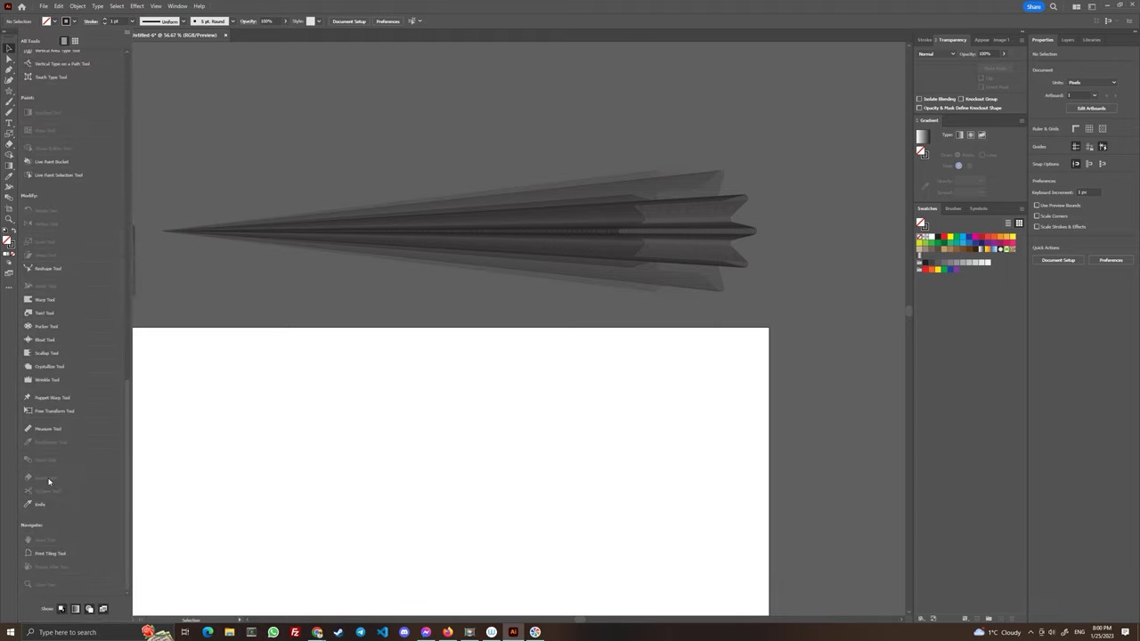
click(75, 40)
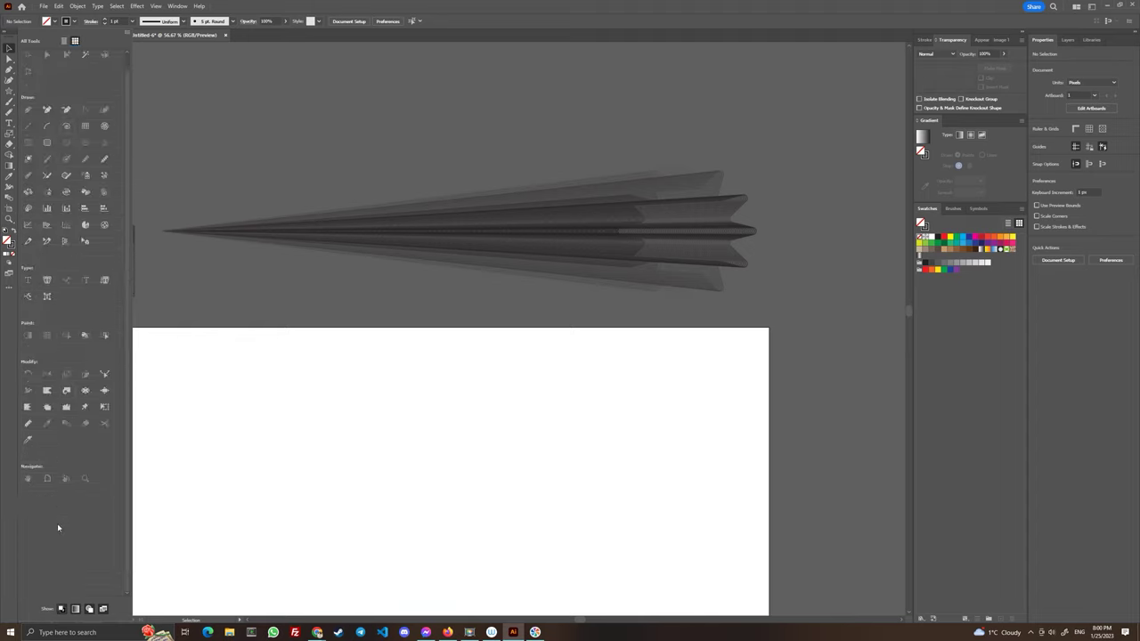
scroll(57, 523, up, 1)
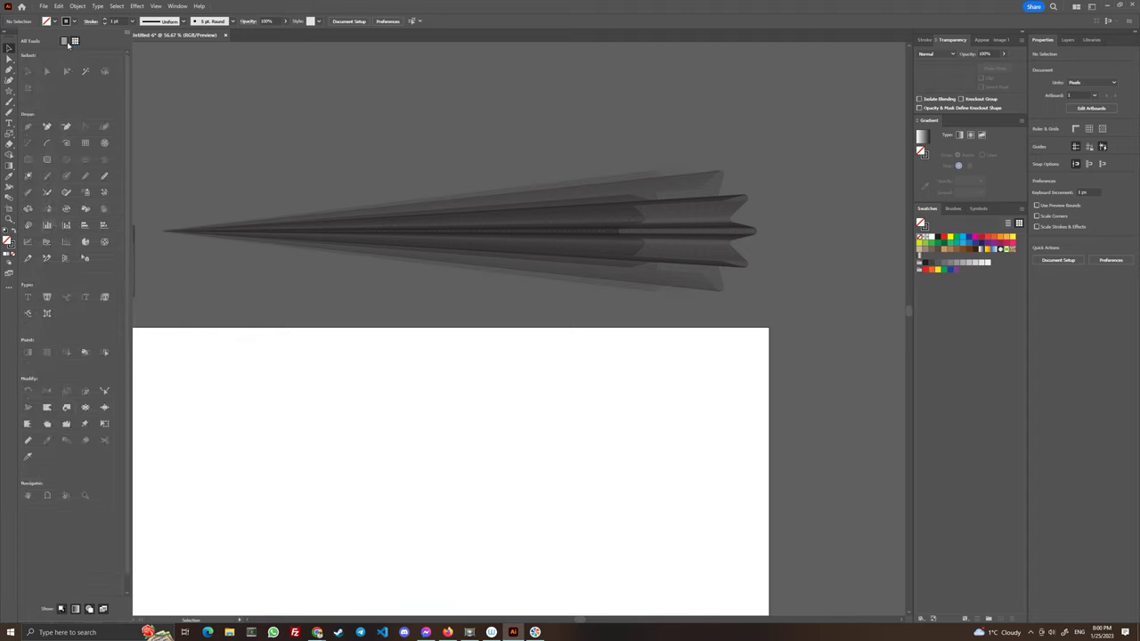
click(64, 41)
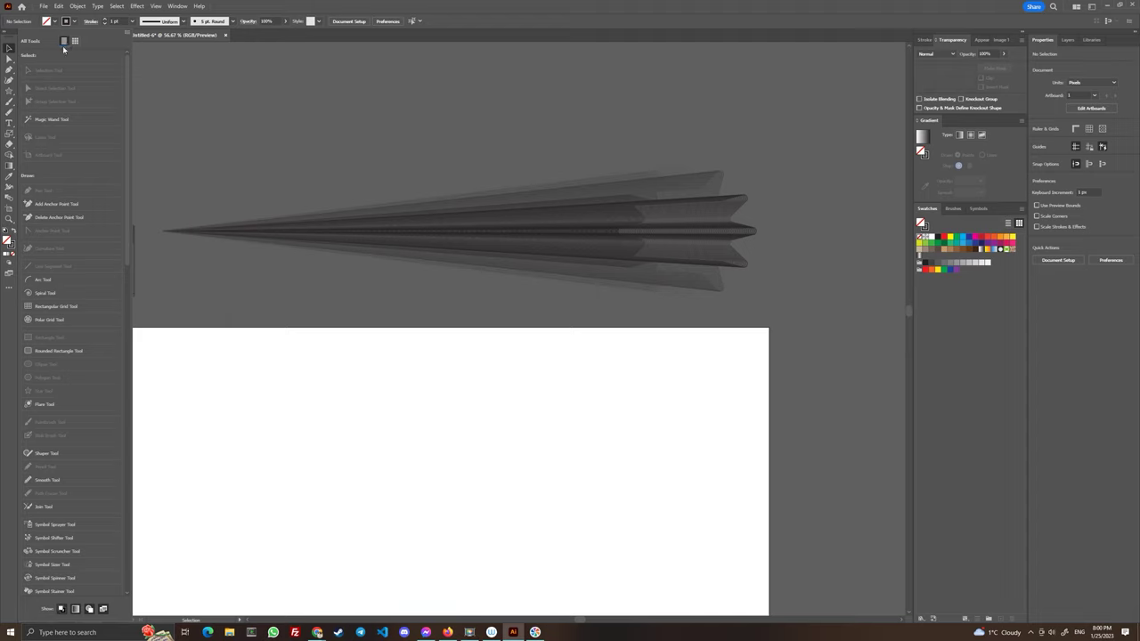
click(43, 294)
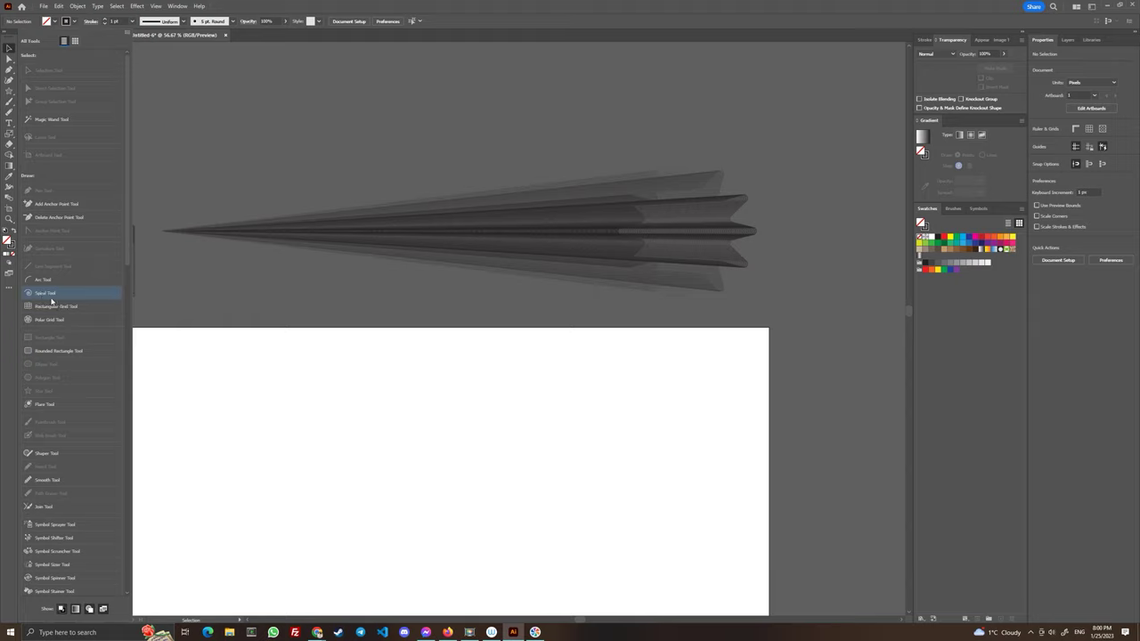
Create a spiral with 500 px radius and 85% decay, then move it down and right
click(339, 533)
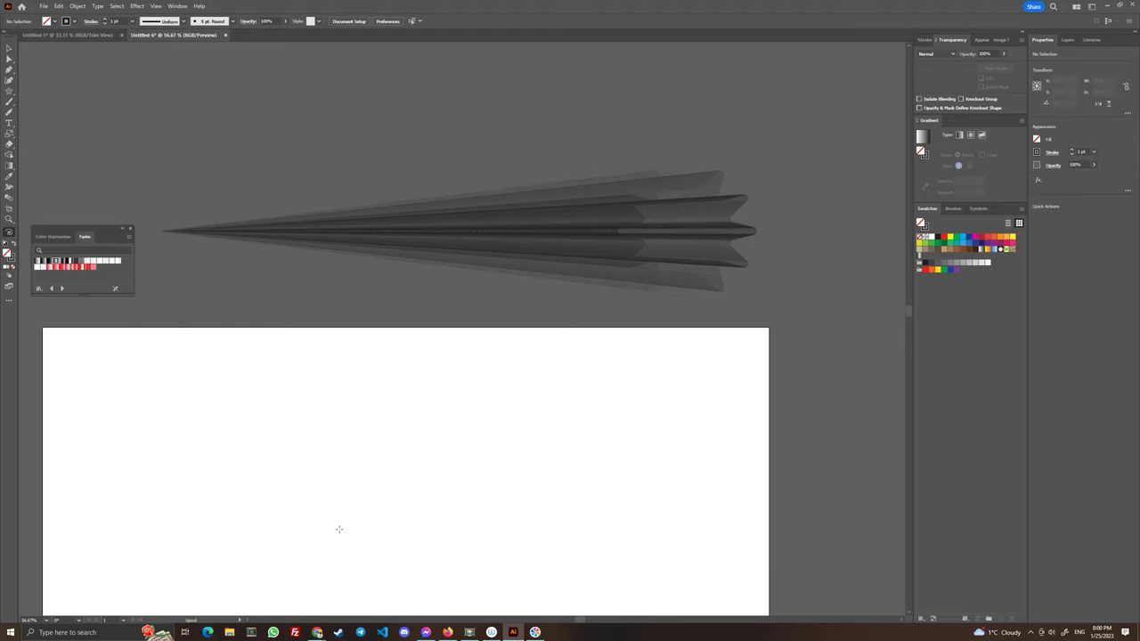
click(340, 533)
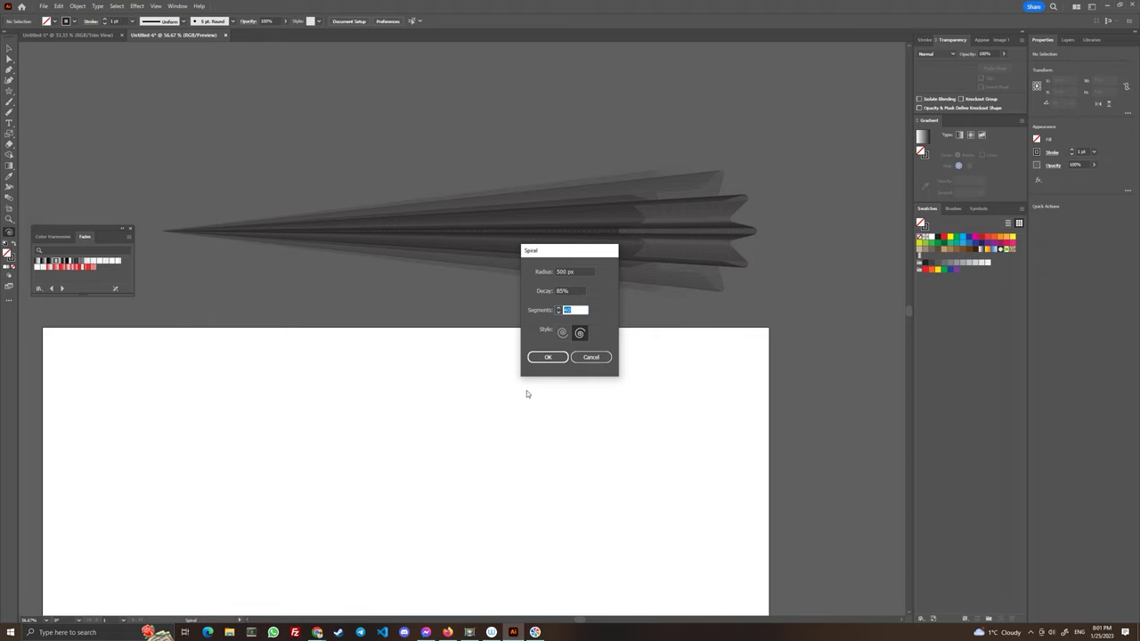
click(548, 358)
scroll(386, 522, down, 3)
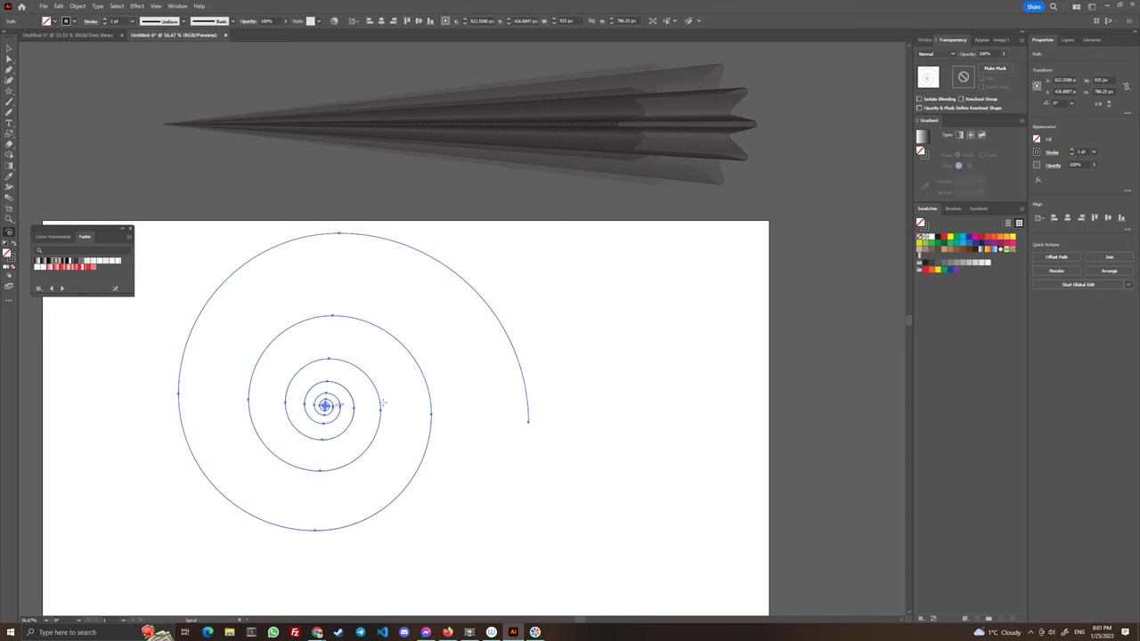
key(v)
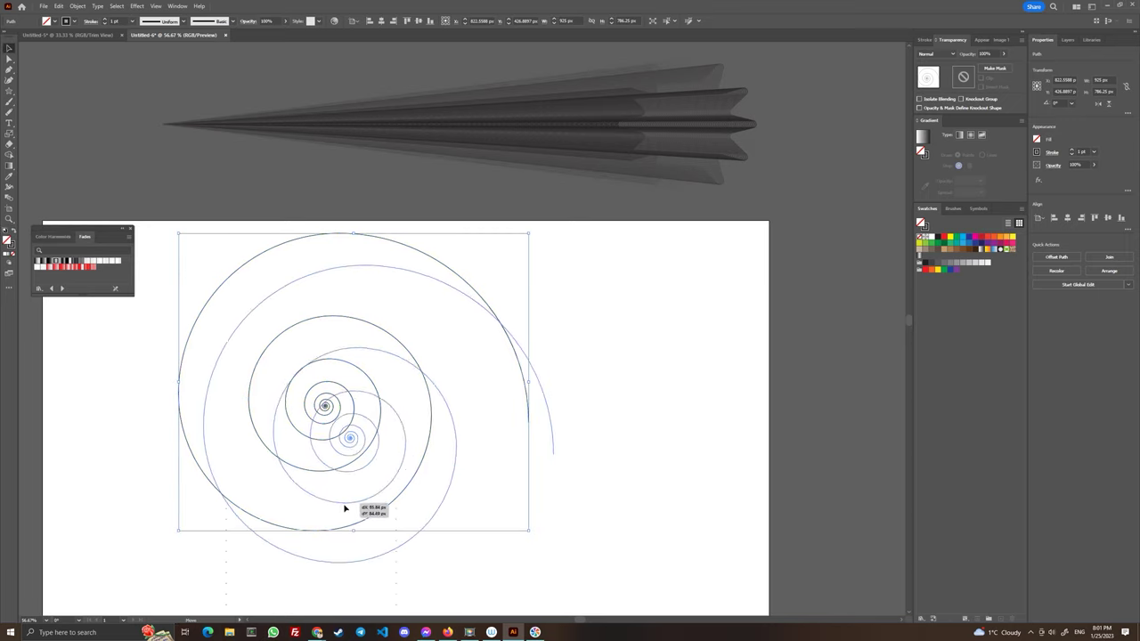
drag(344, 509, 367, 529)
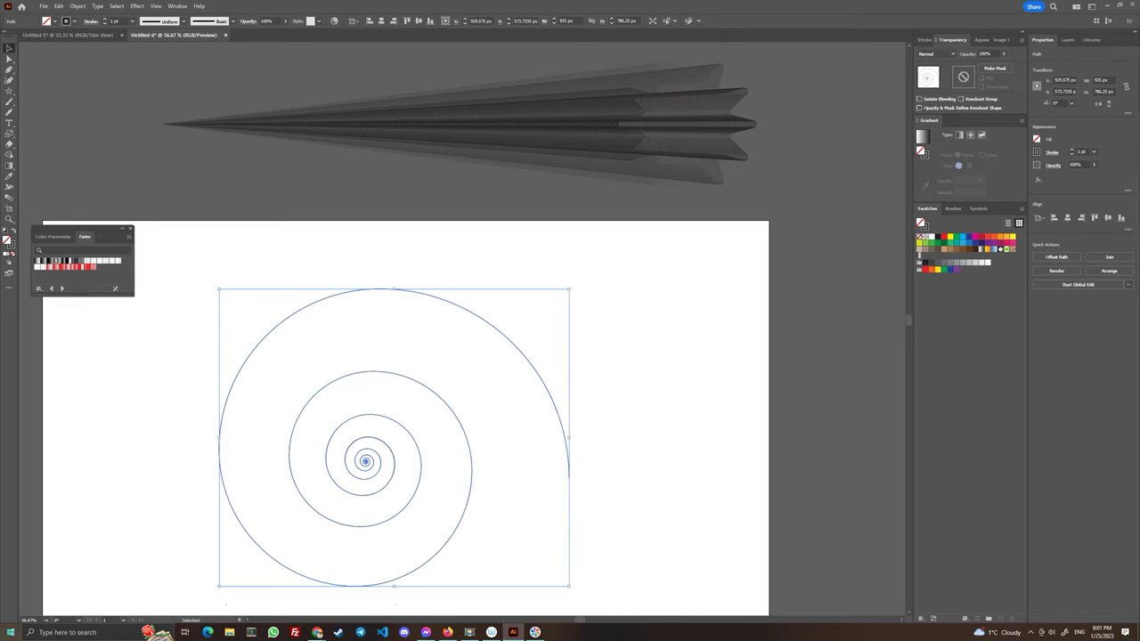
Select the spiral and gray blend, apply Object > Blend > Replace Spine, then deselect
key(a)
key(v)
key(ctrl+a)
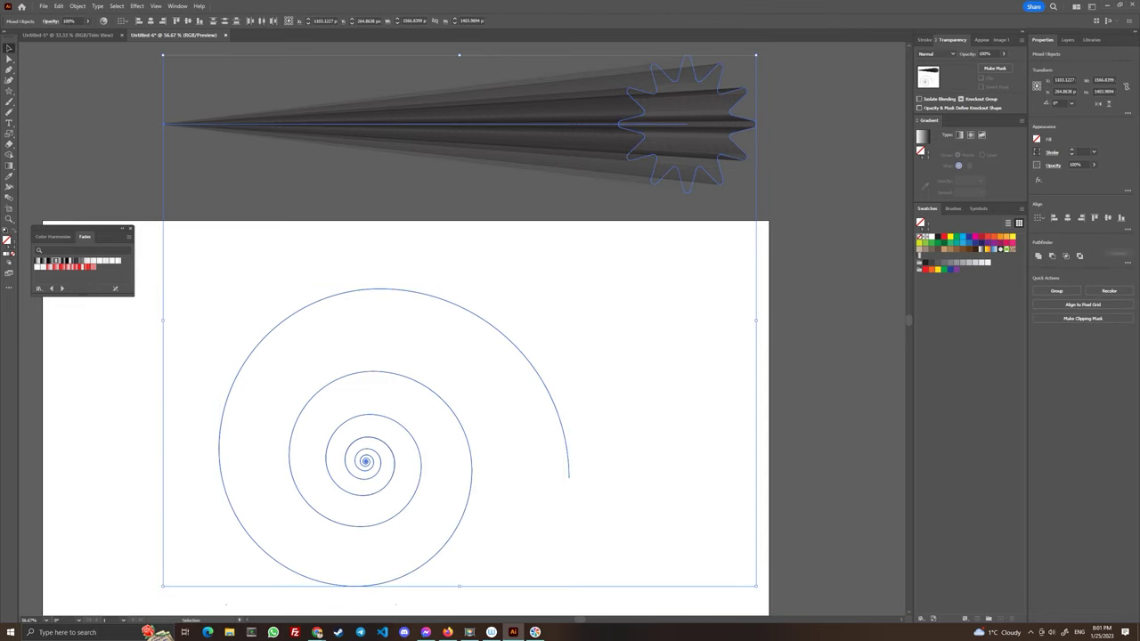
click(79, 7)
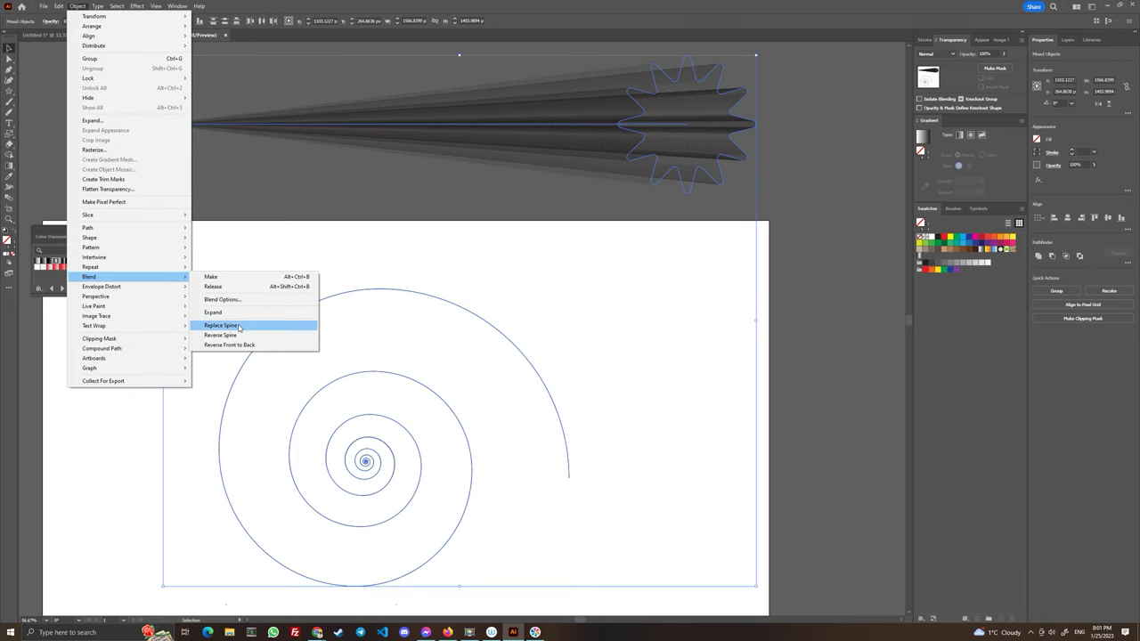
click(238, 326)
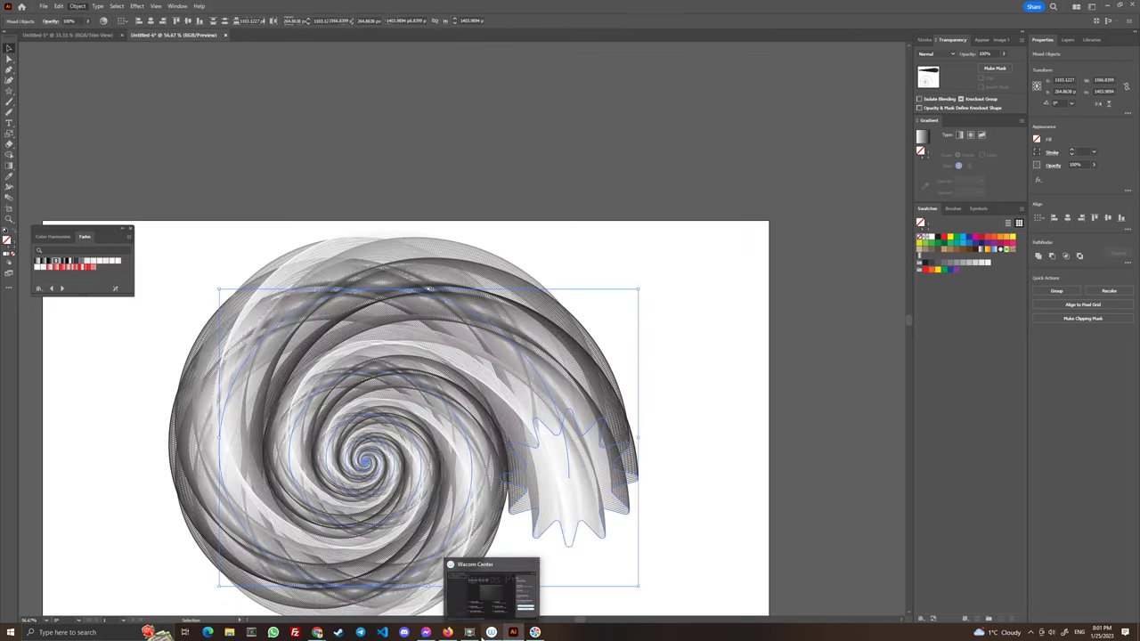
scroll(125, 433, down, 1)
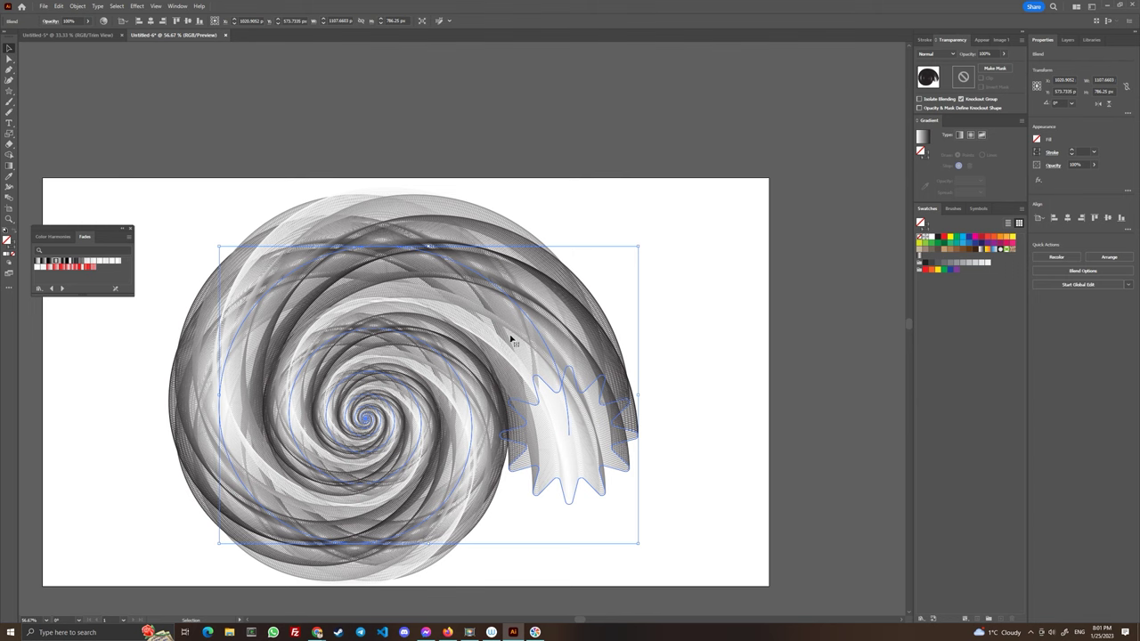
click(453, 89)
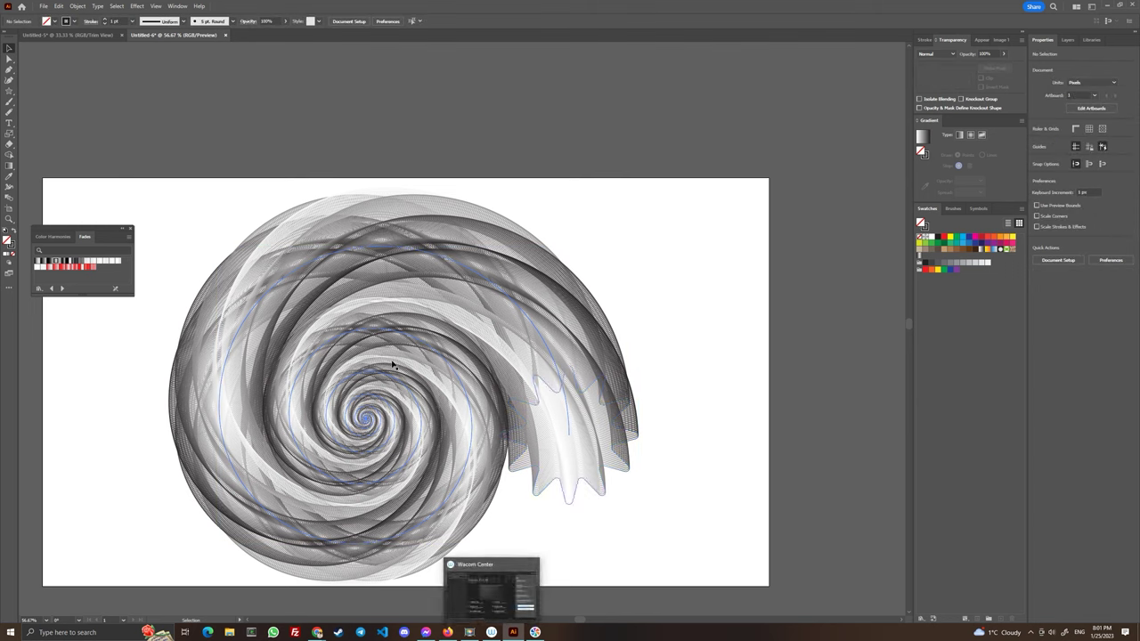
Scale up the spiral blend, zoom out, and turn on View > Trim View
click(453, 443)
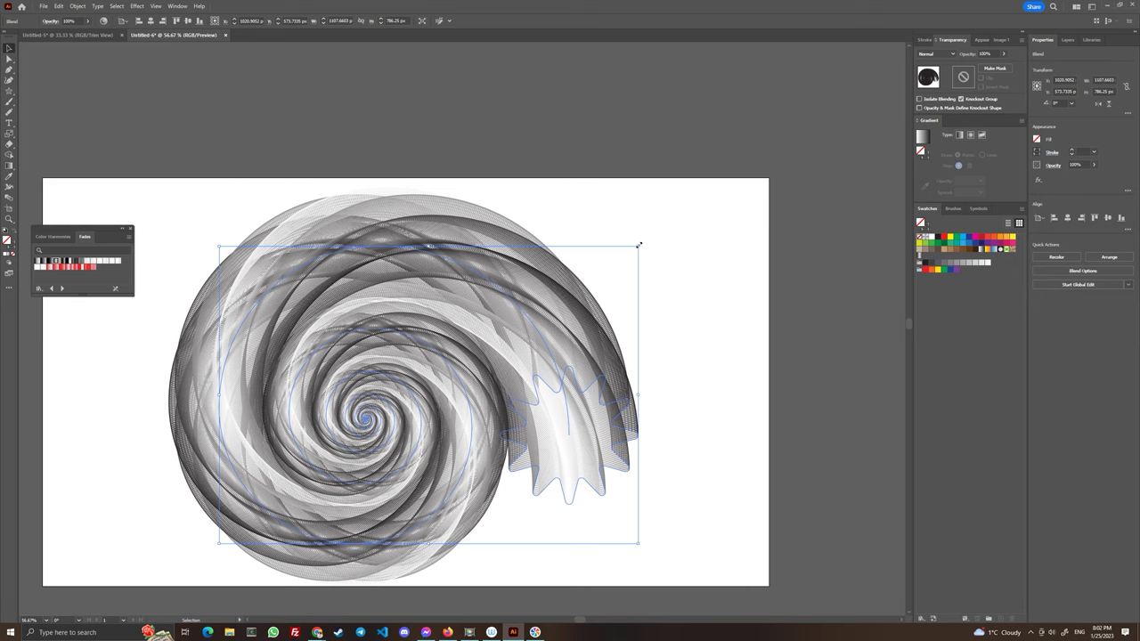
drag(639, 244, 897, 59)
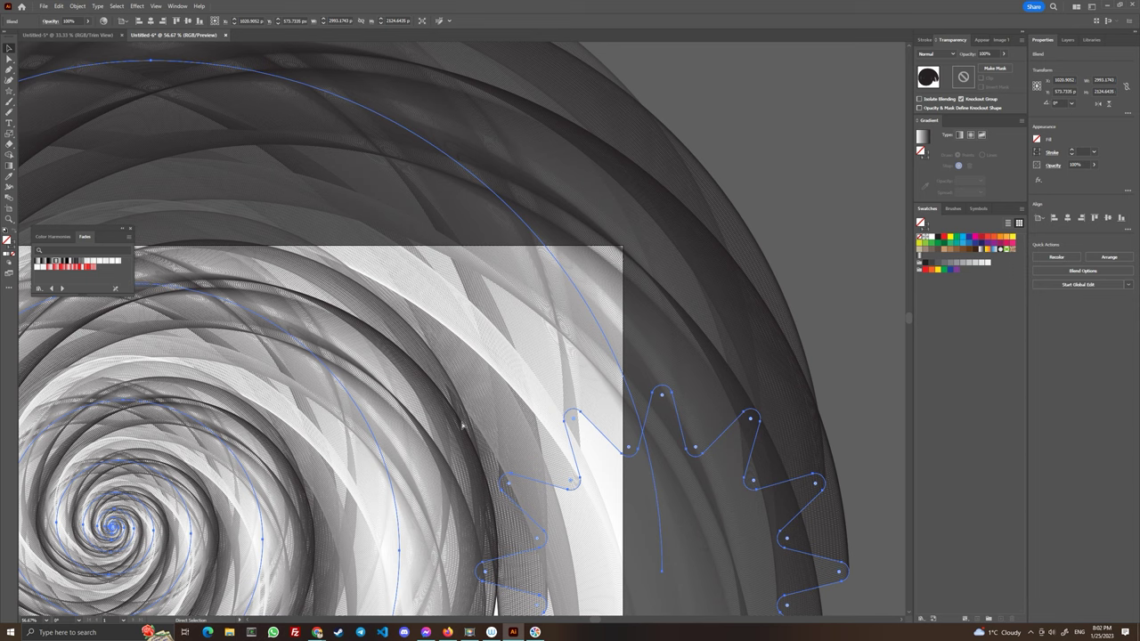
key(ctrl+minus)
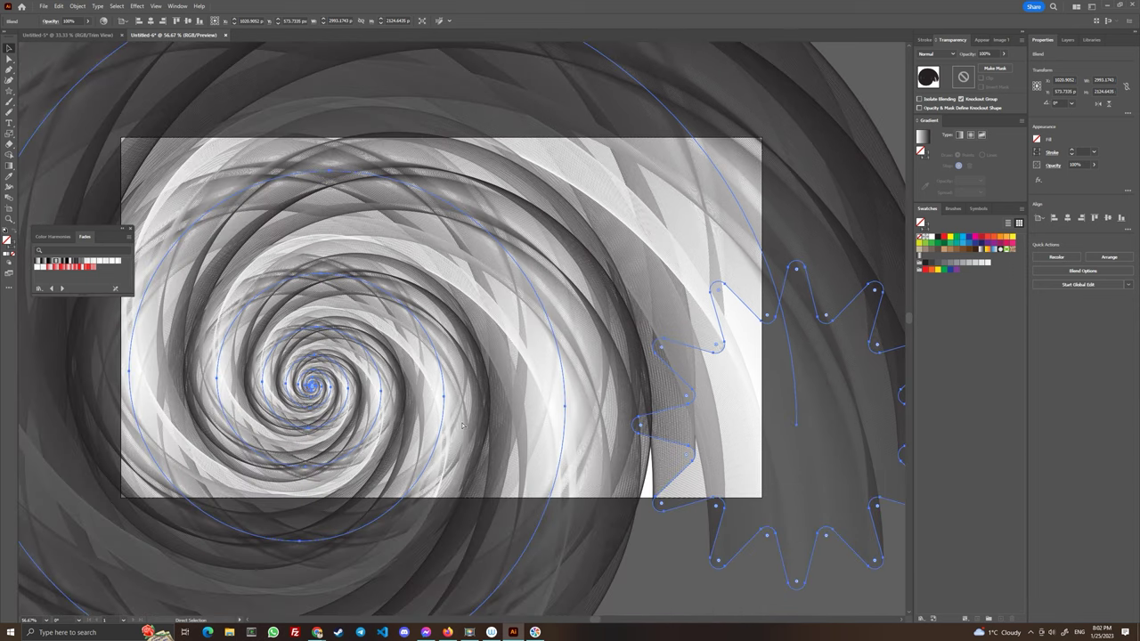
key(ctrl+minus)
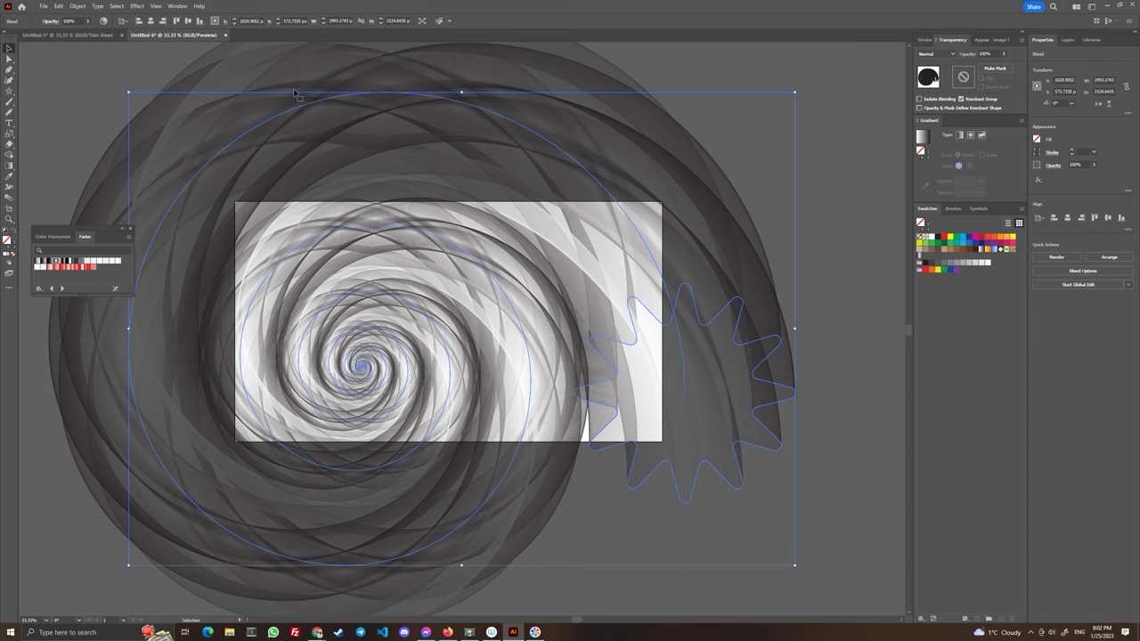
click(155, 6)
click(173, 59)
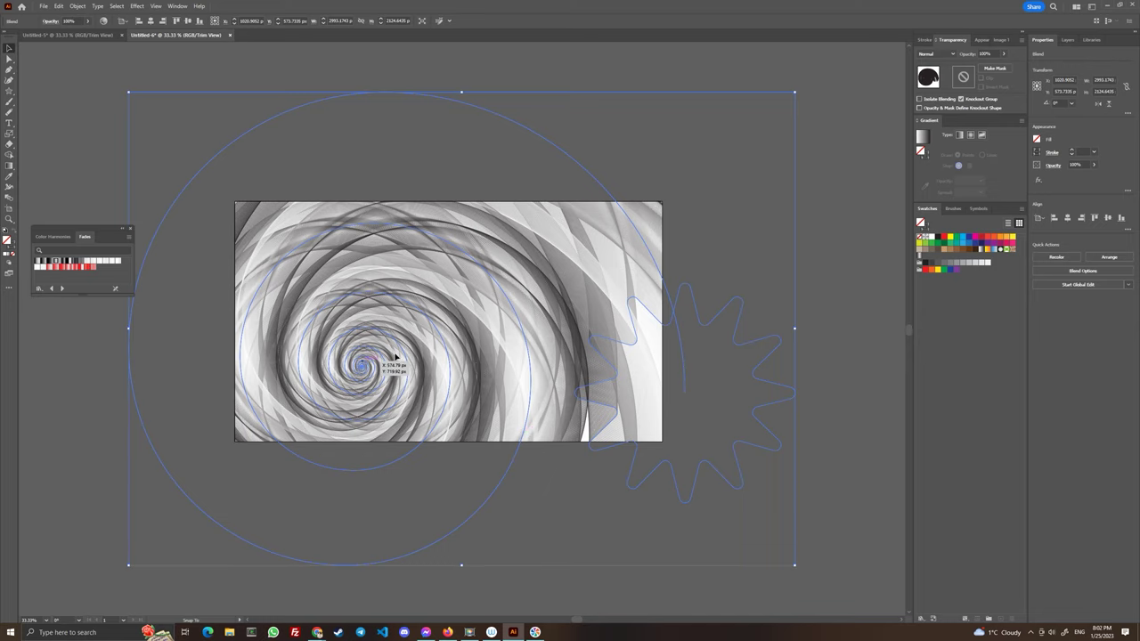
Enlarge the blend further and position its spiral centre near the middle of the artboard
drag(420, 357, 432, 347)
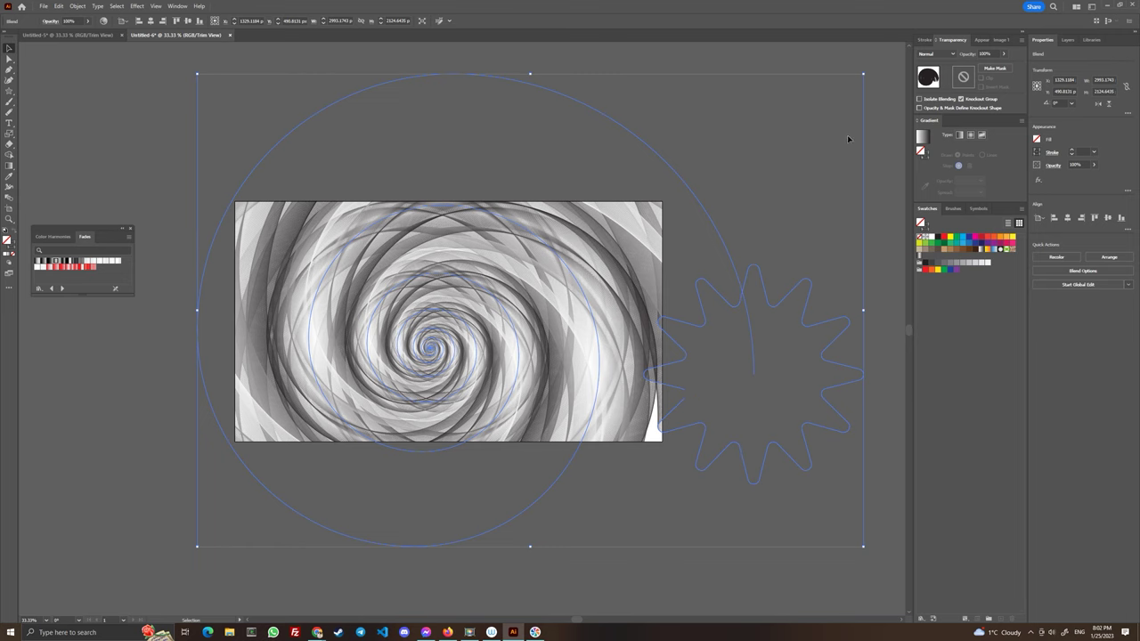
drag(864, 74, 849, 110)
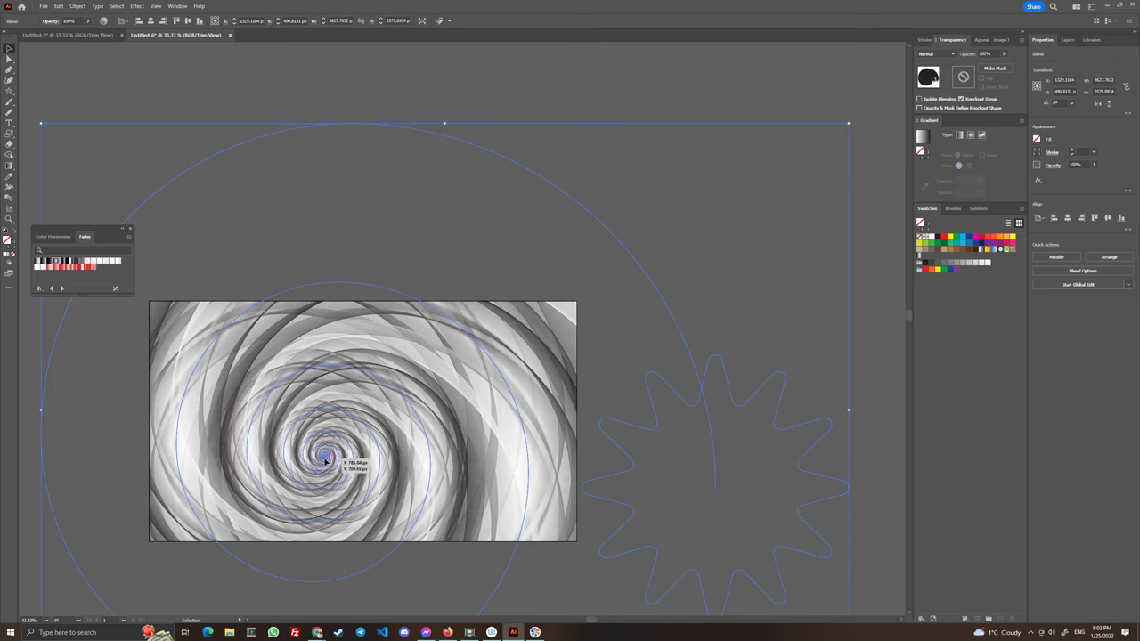
drag(326, 458, 349, 449)
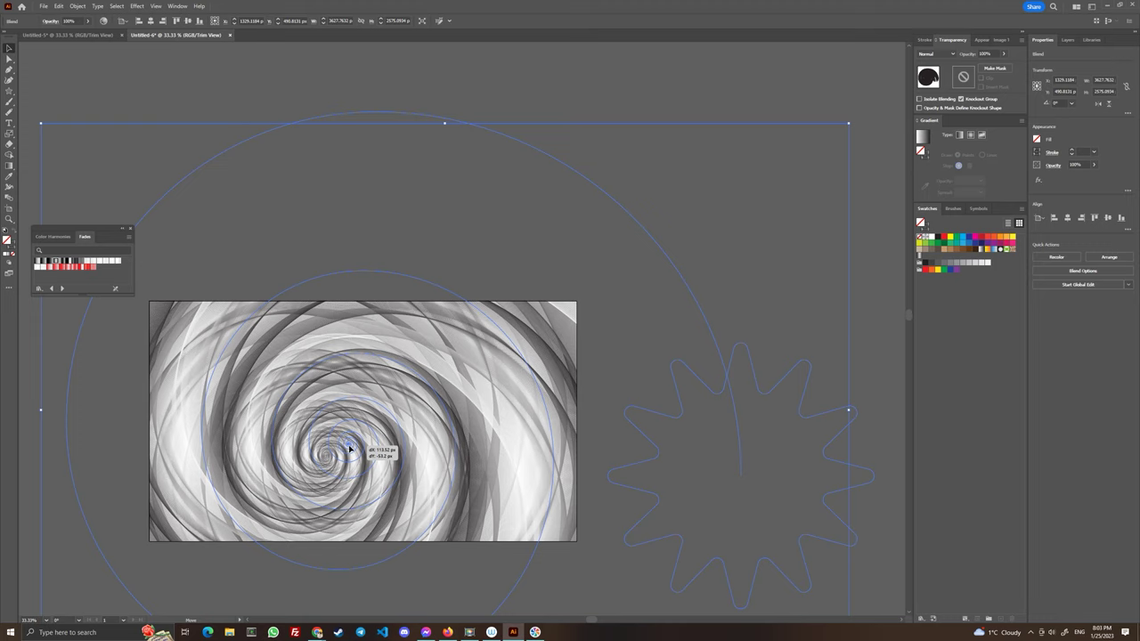
drag(349, 447, 349, 445)
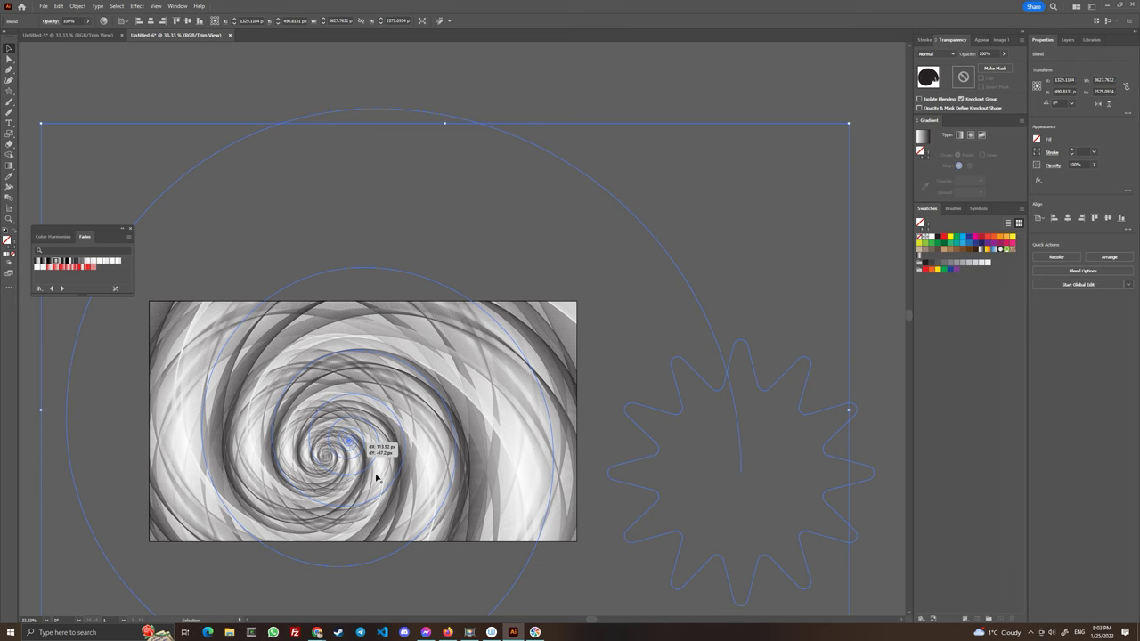
drag(376, 478, 376, 479)
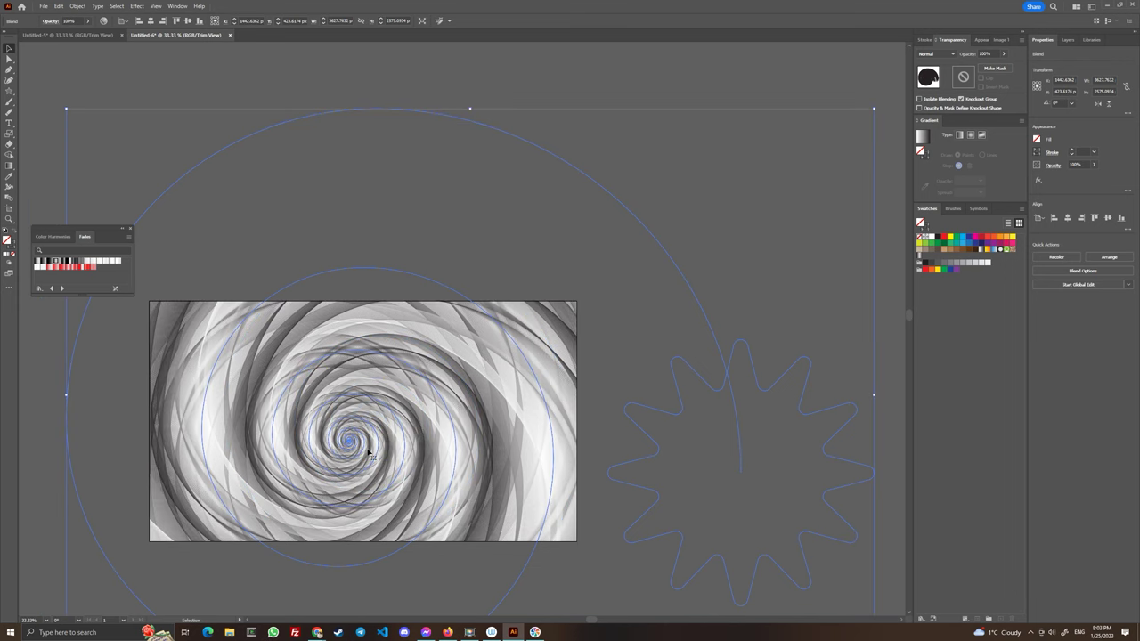
scroll(369, 454, down, 3)
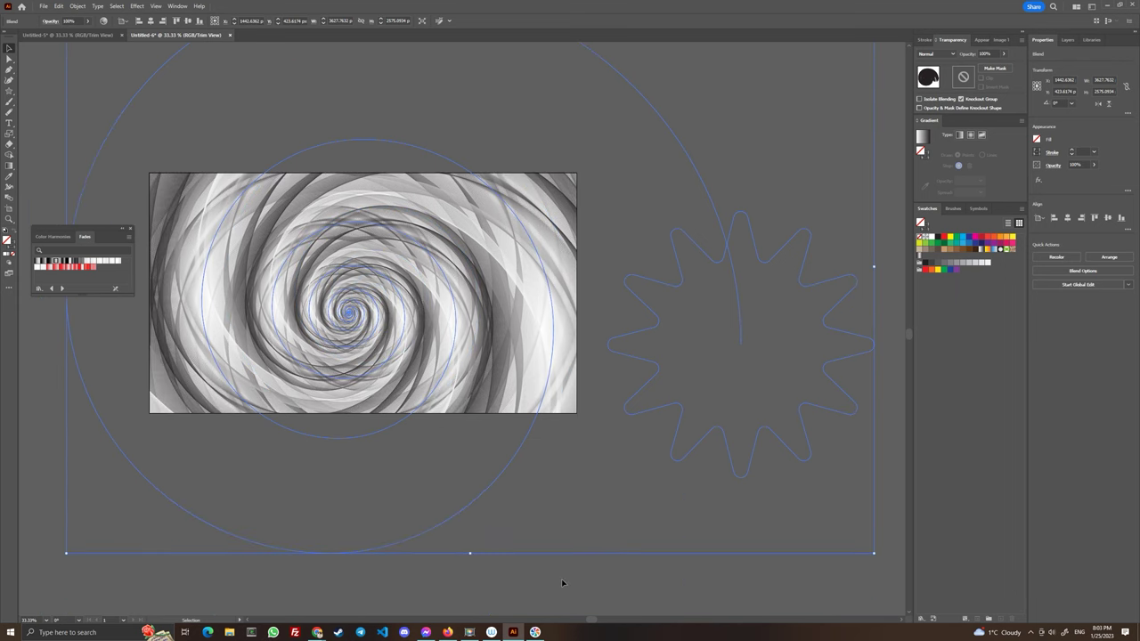
click(561, 583)
scroll(543, 579, up, 1)
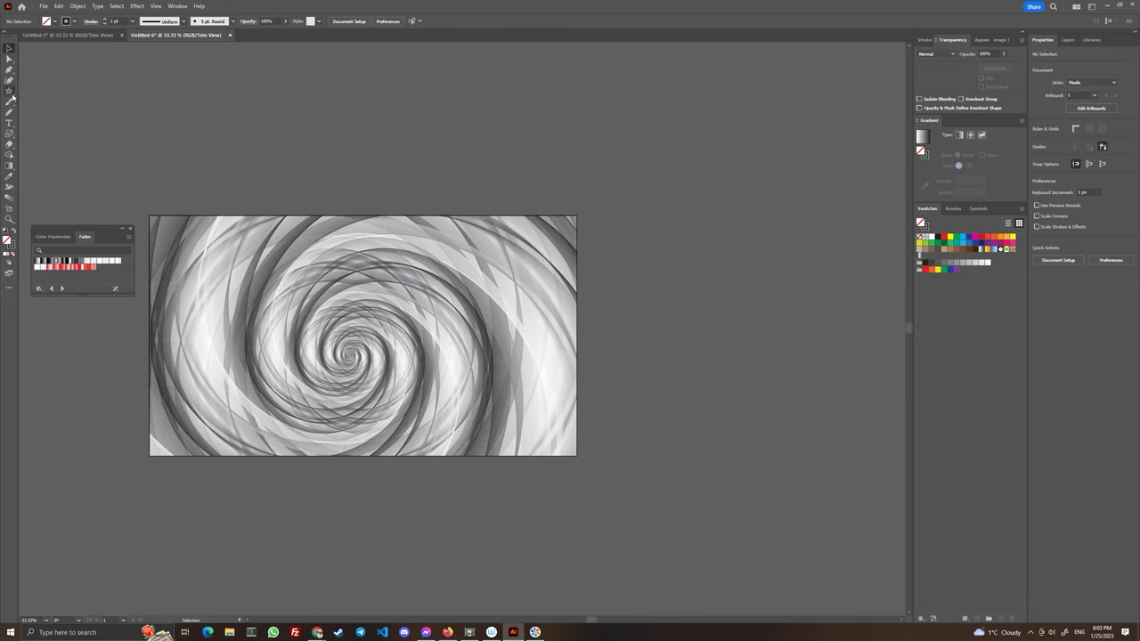
Draw a full-artboard rectangle, stack it beneath the Blend in Layers, and apply a freeform gradient
drag(10, 92, 87, 92)
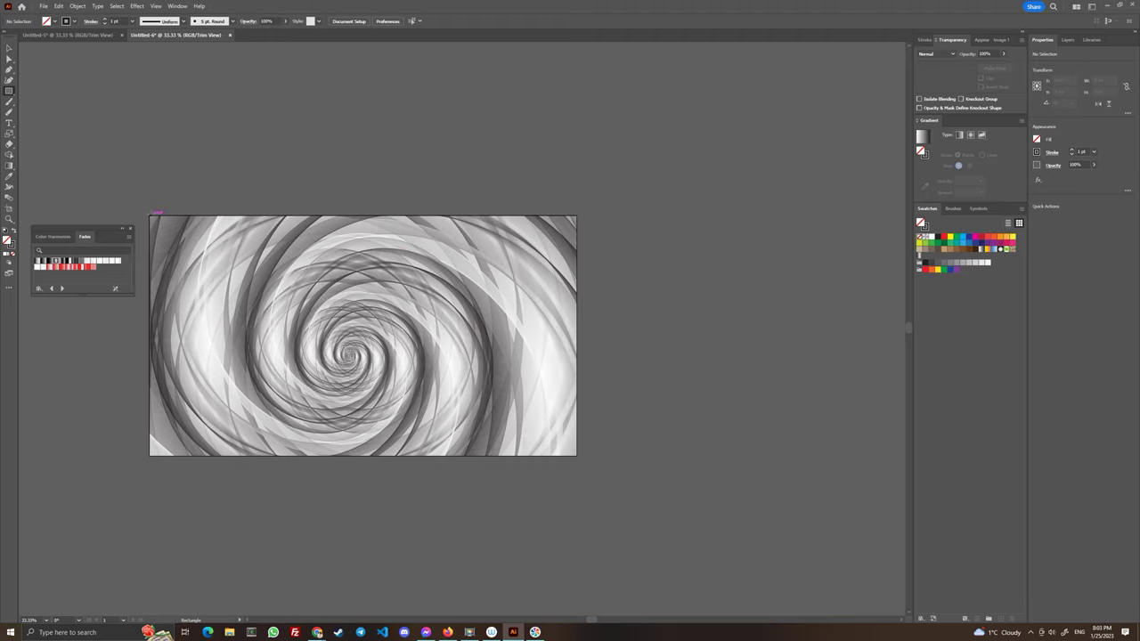
drag(152, 215, 579, 454)
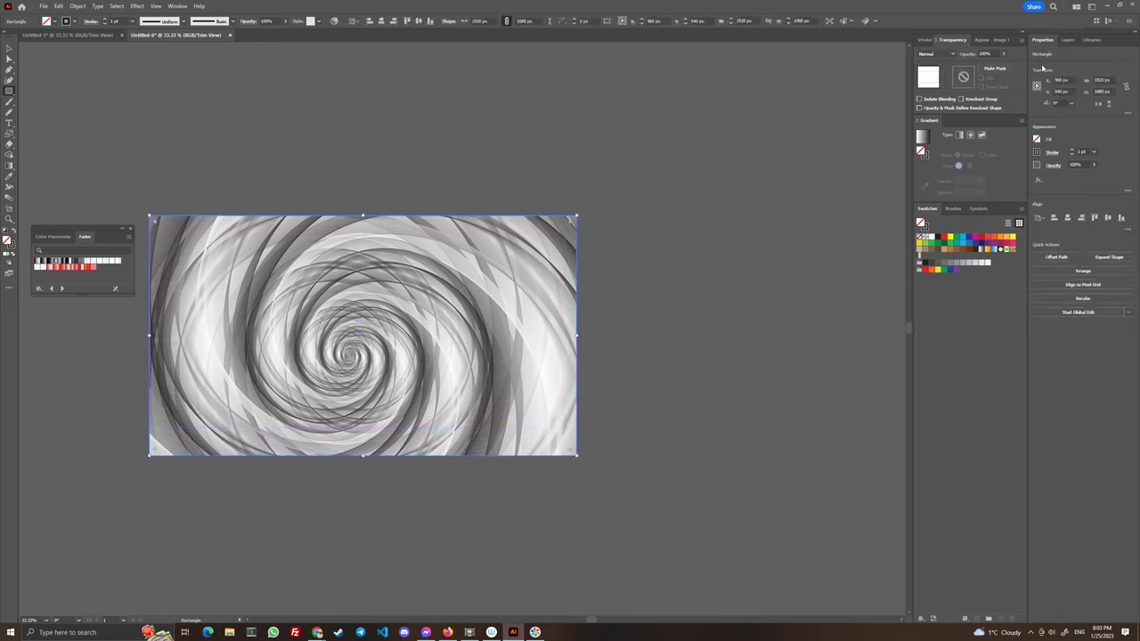
click(1067, 40)
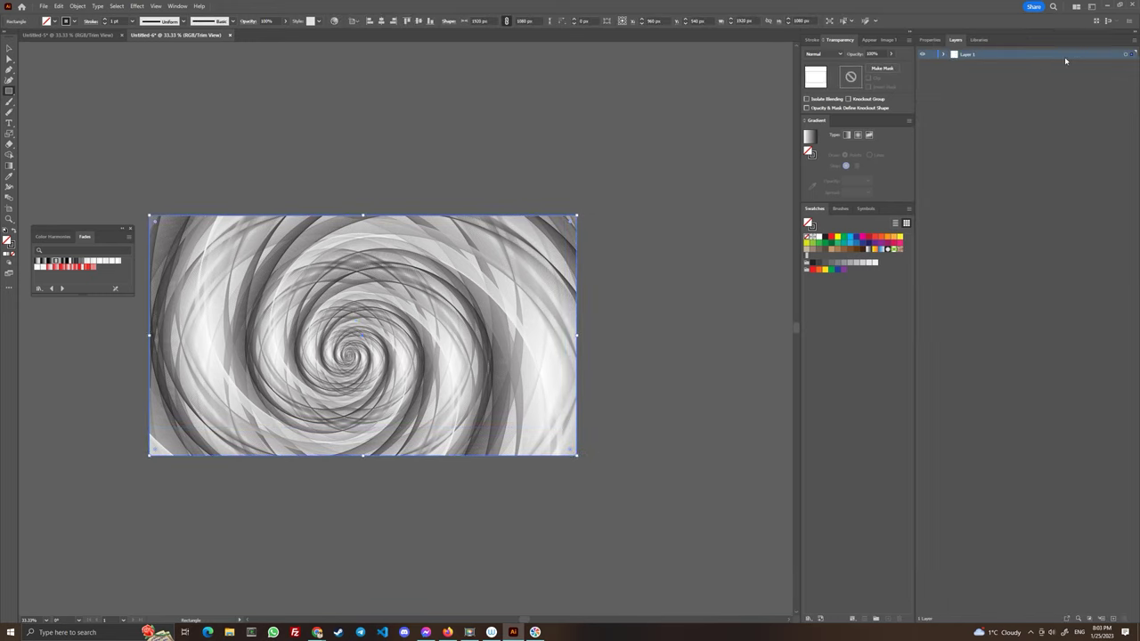
click(943, 54)
drag(966, 73, 967, 80)
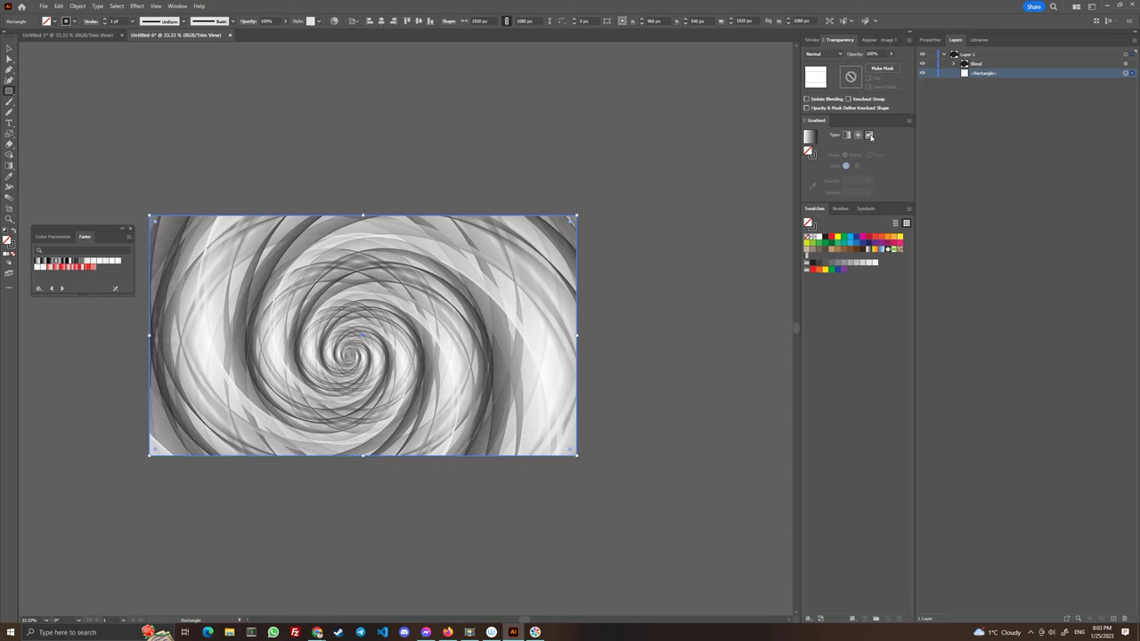
click(869, 136)
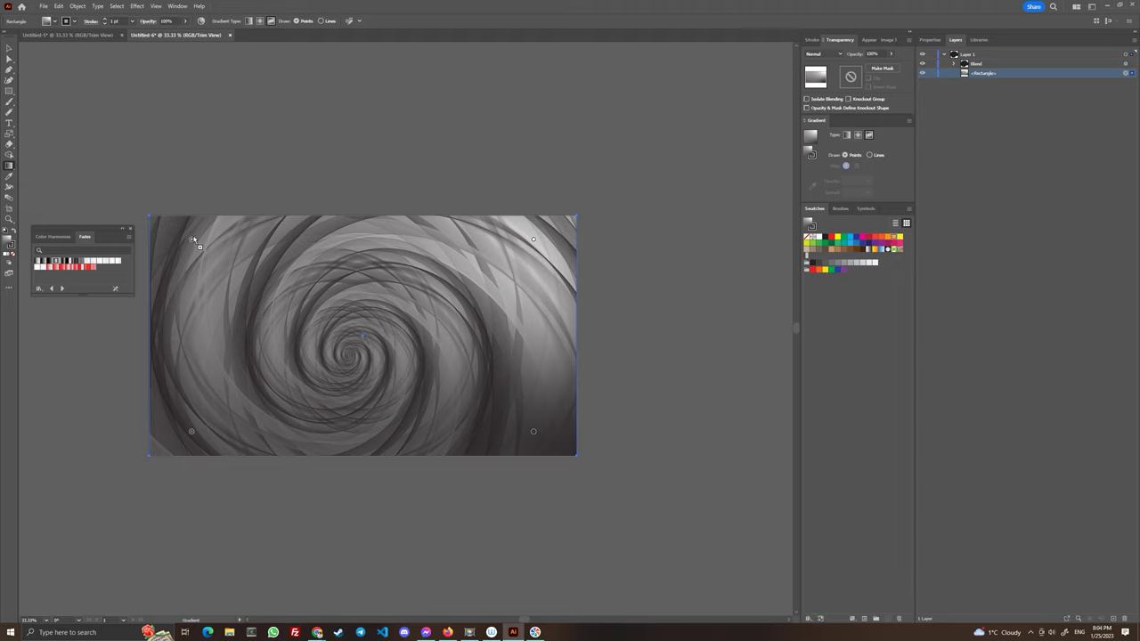
Colour the gradient points orange top-left, teal bottom-left, orange-red top-right, adding a white centre point
drag(193, 241, 192, 239)
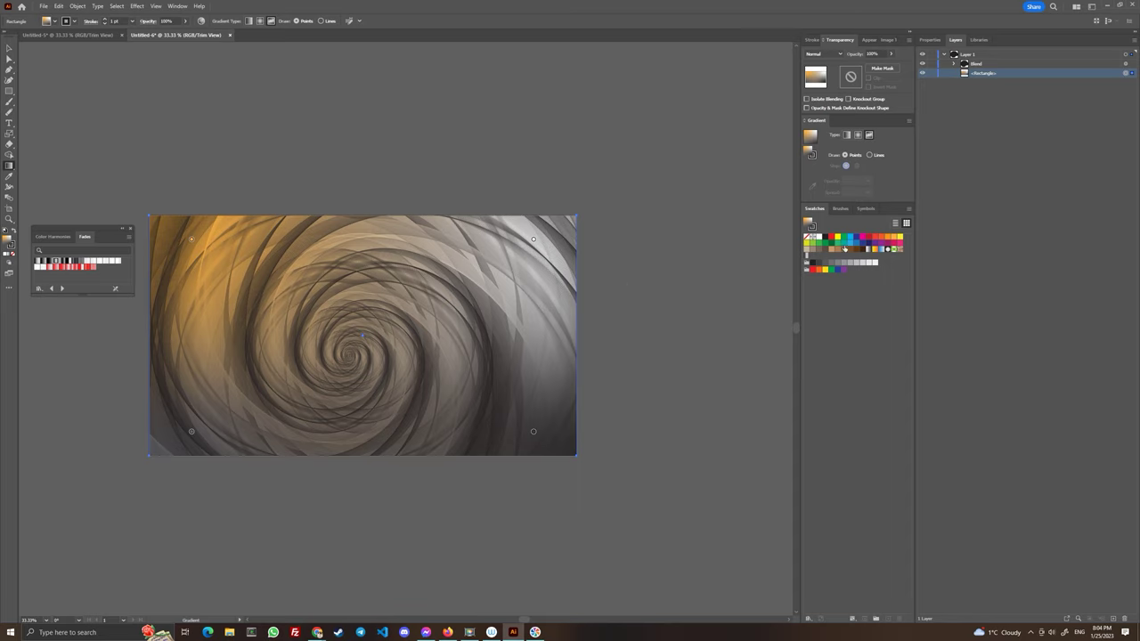
drag(844, 248, 193, 436)
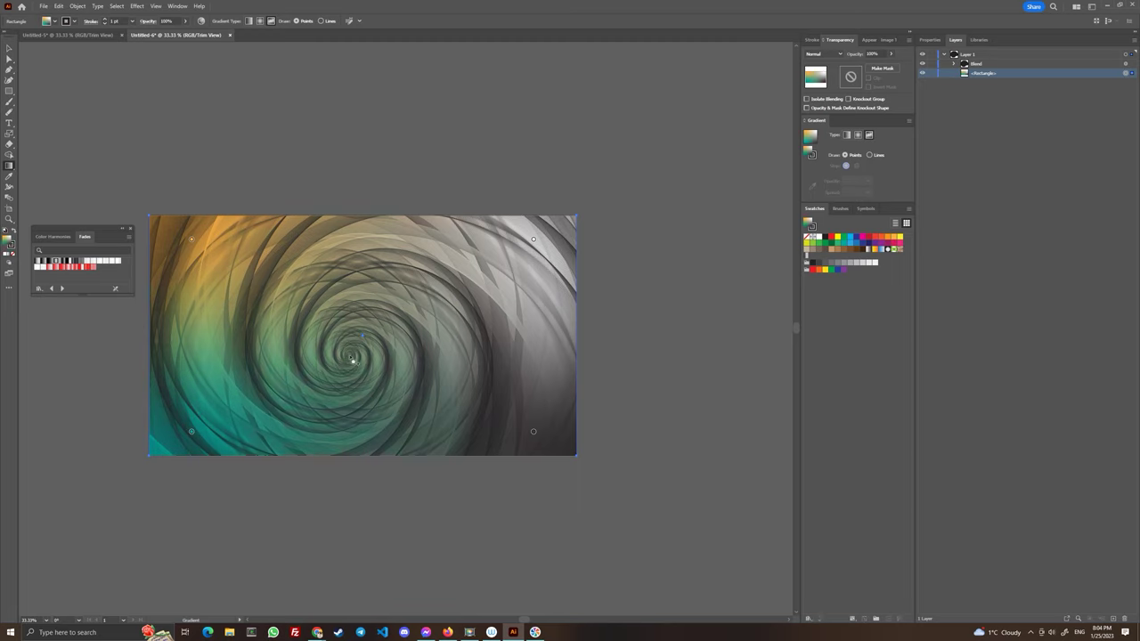
click(349, 355)
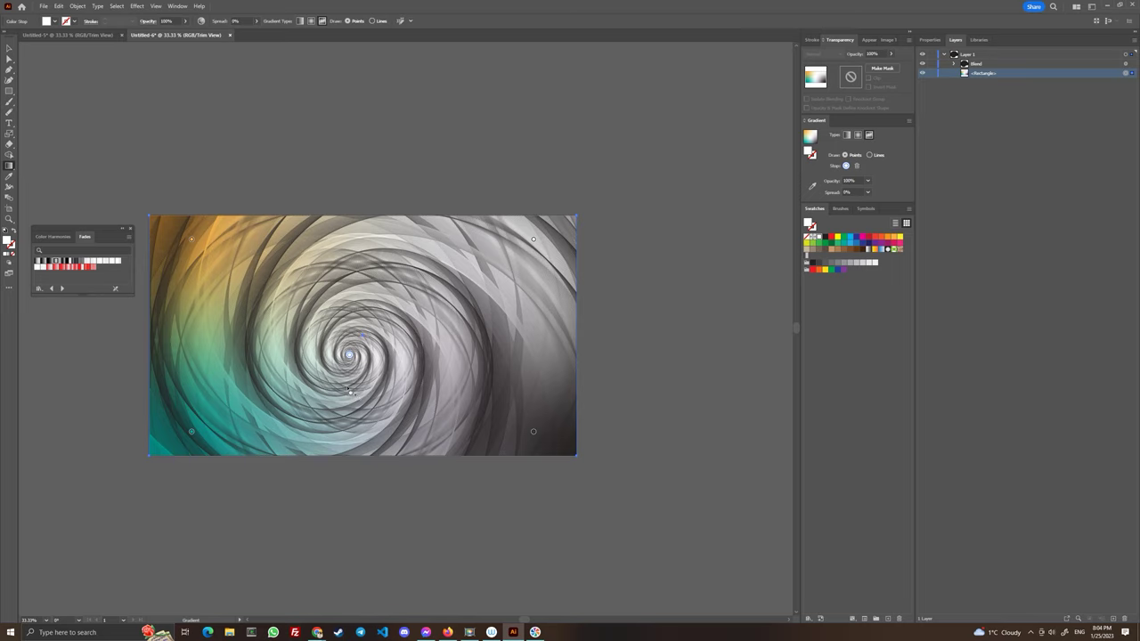
mouse_move(350, 357)
drag(882, 238, 531, 242)
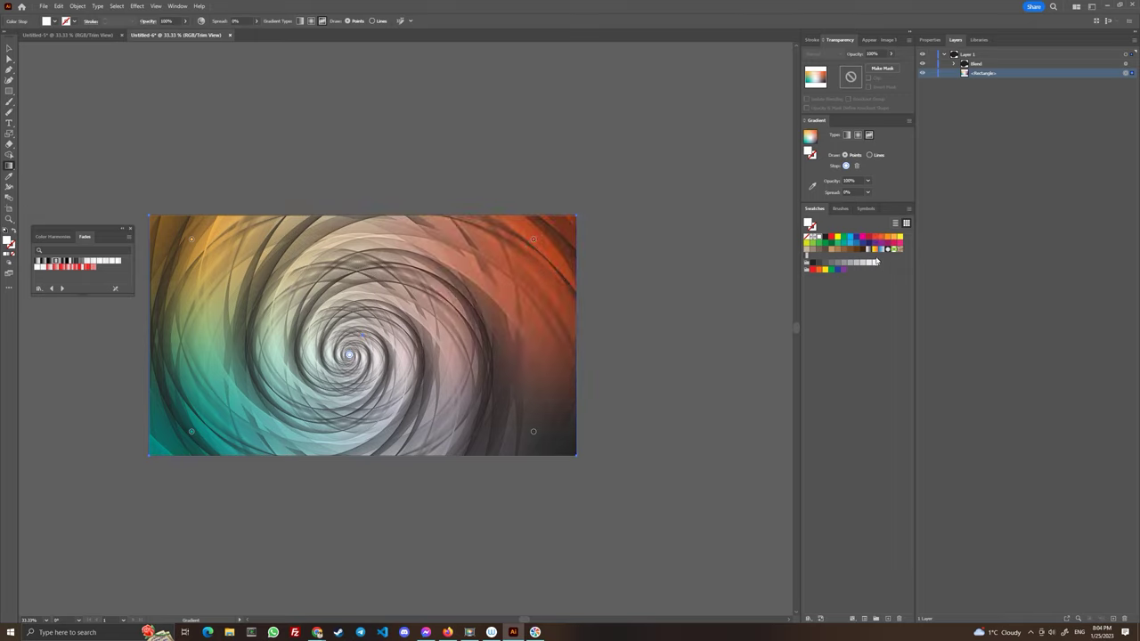
After comparing with Untitled-5, make the bottom-right point blue, delete the white centre point, and select the blend
click(98, 35)
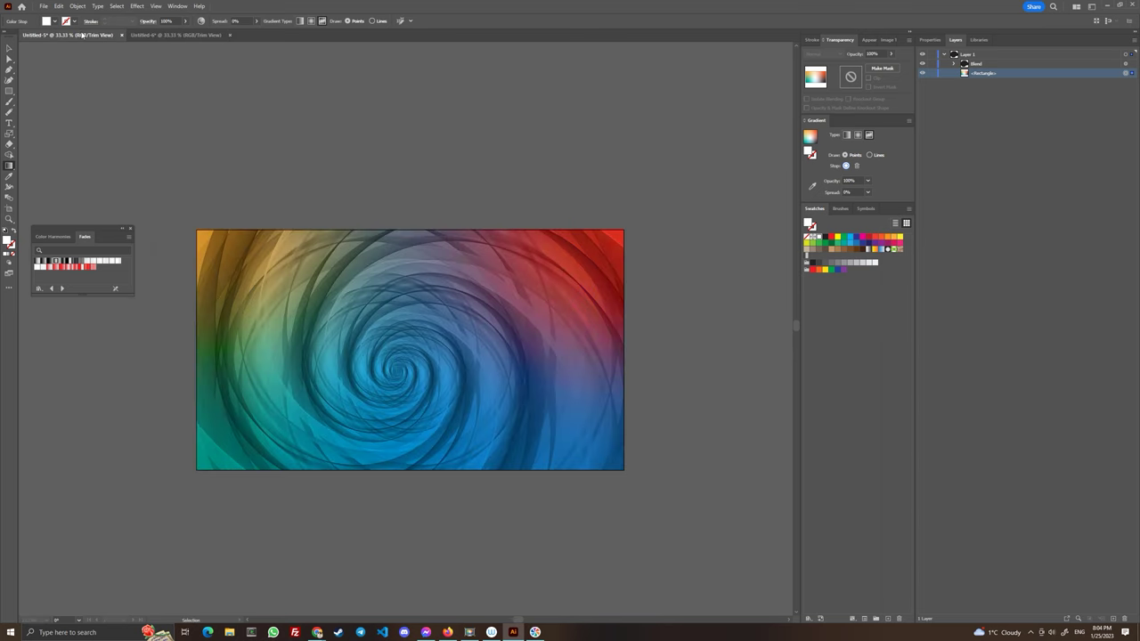
click(163, 35)
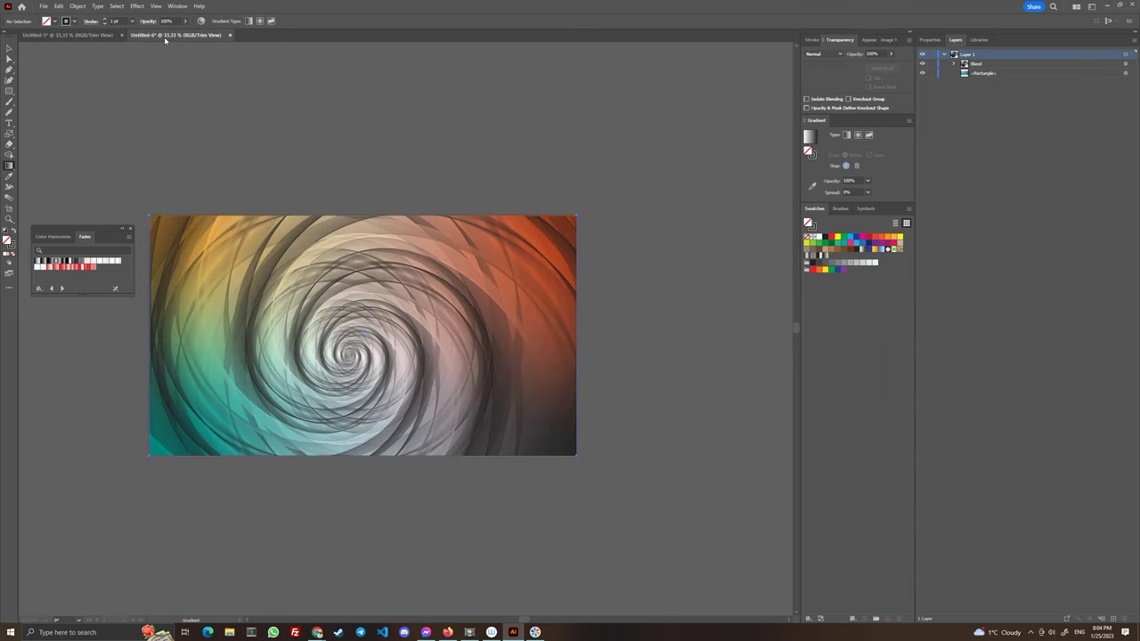
click(534, 435)
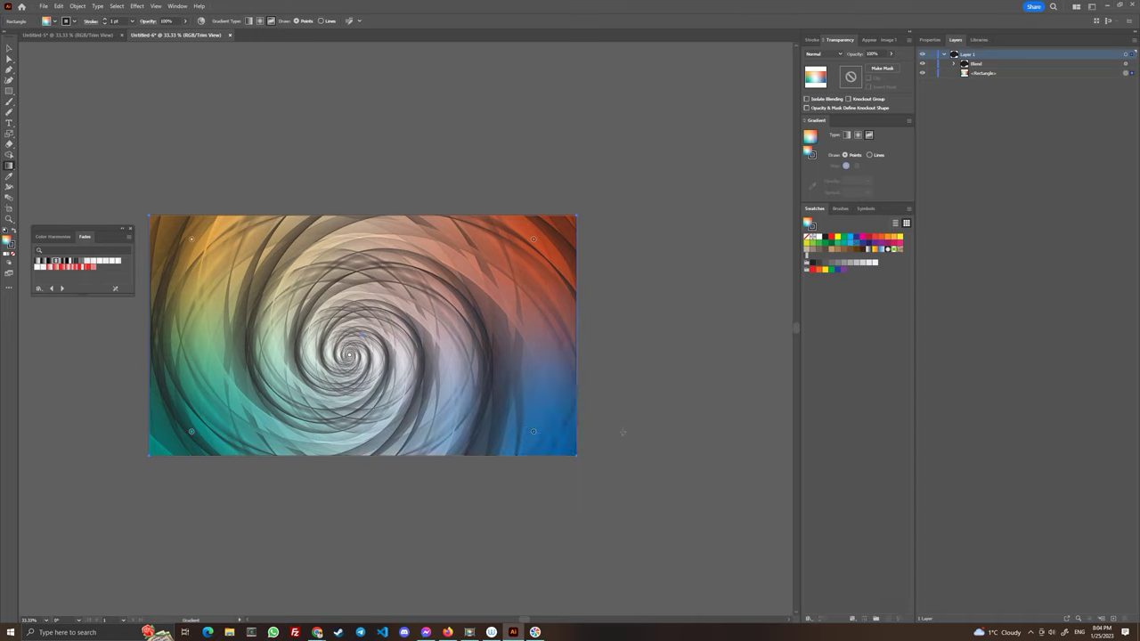
click(352, 356)
key(Delete)
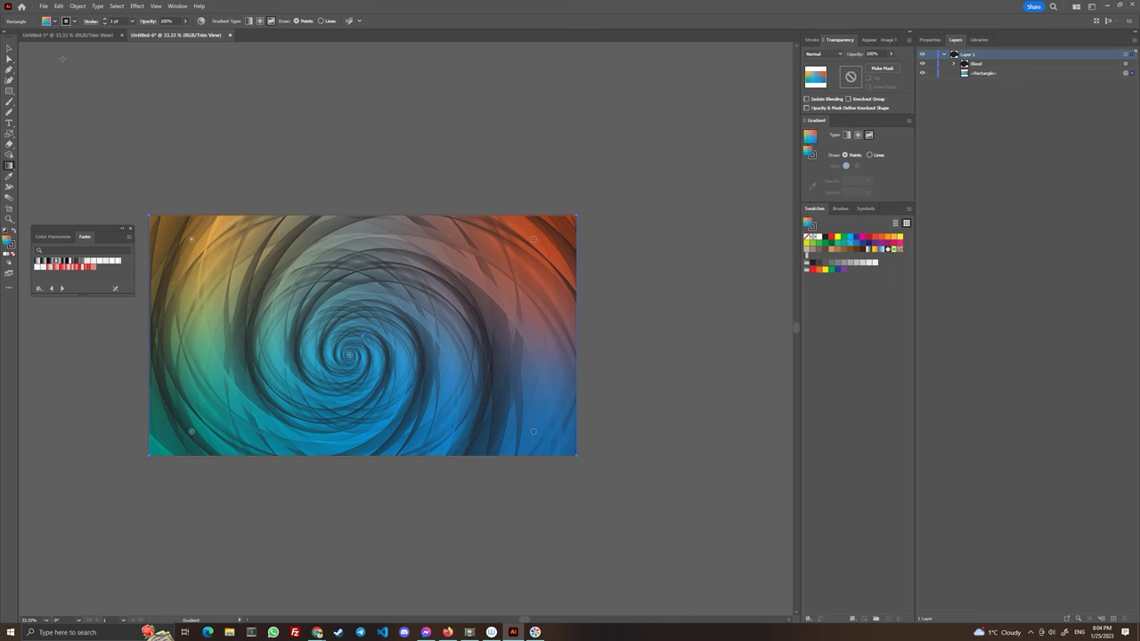
key(v)
click(386, 484)
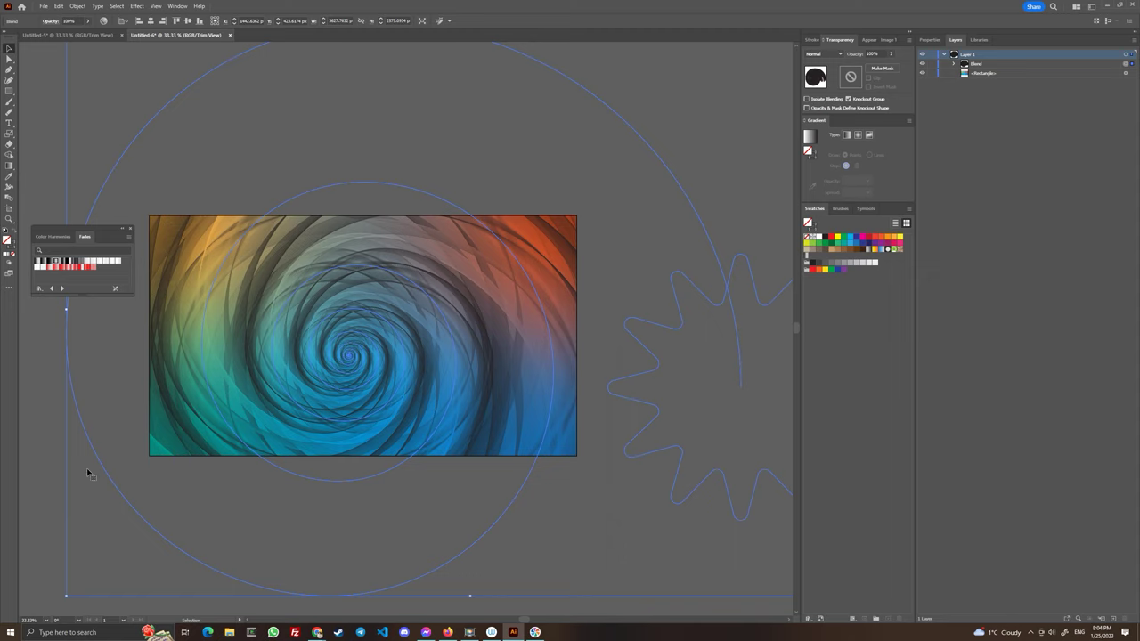
Try the Luminosity and then Overlay blending modes on the spiral blend, previewing each
scroll(78, 515, down, 2)
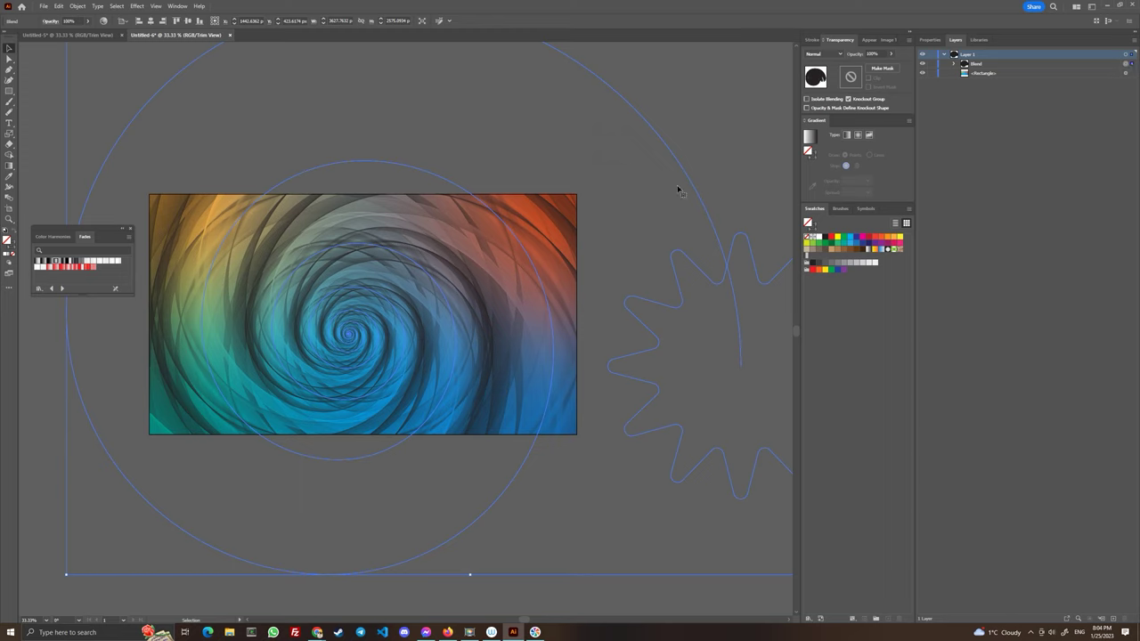
click(827, 55)
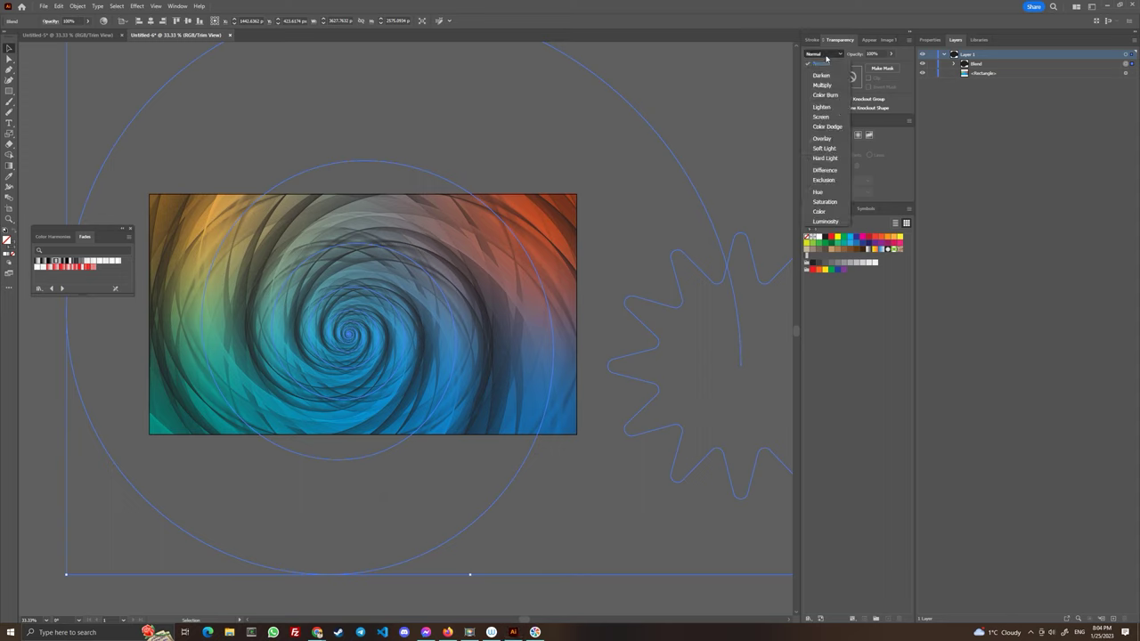
key(Escape)
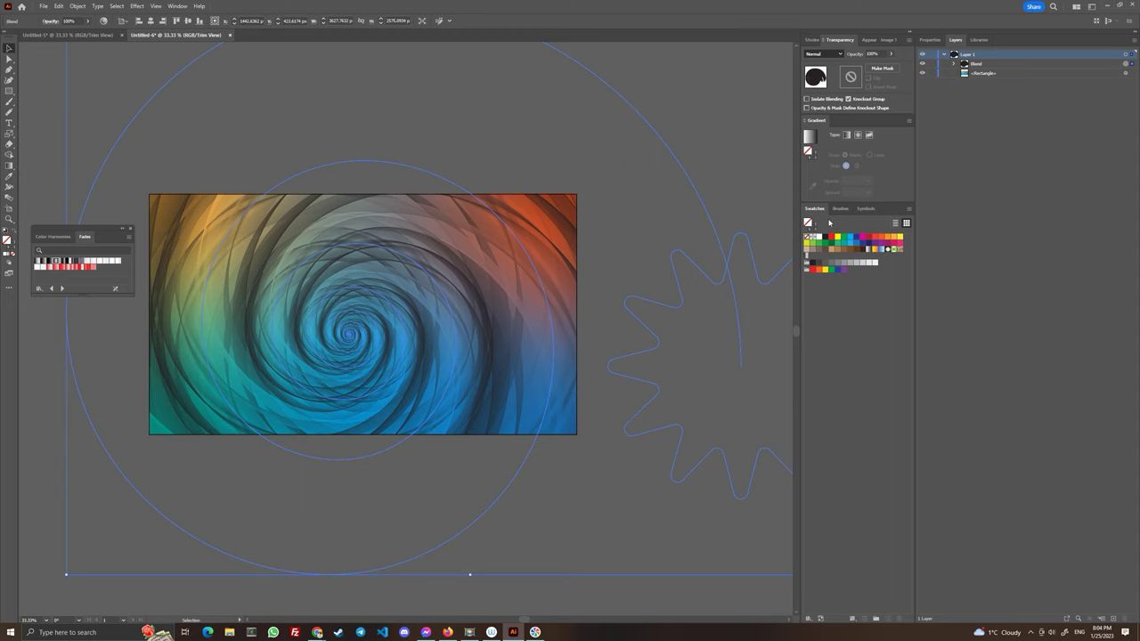
key(End)
click(36, 522)
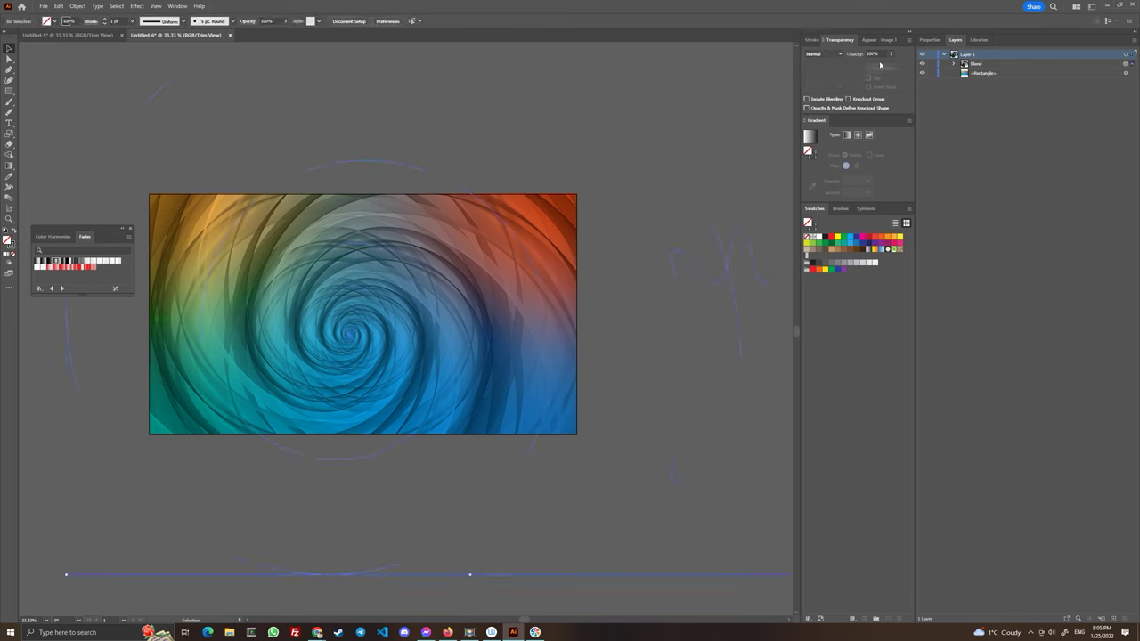
click(325, 346)
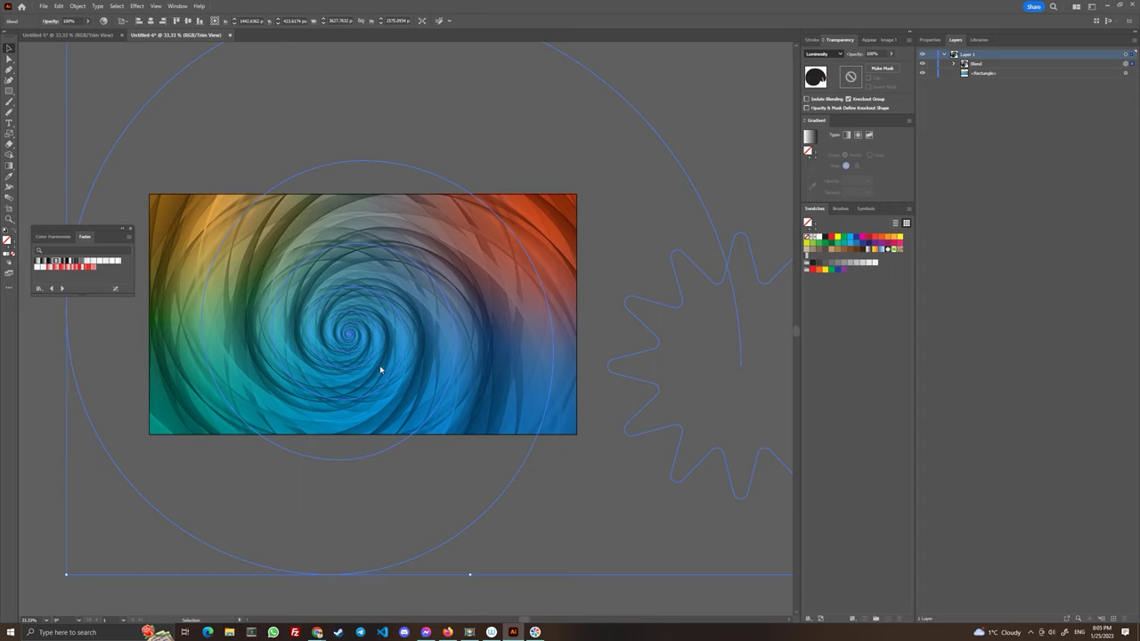
key(o)
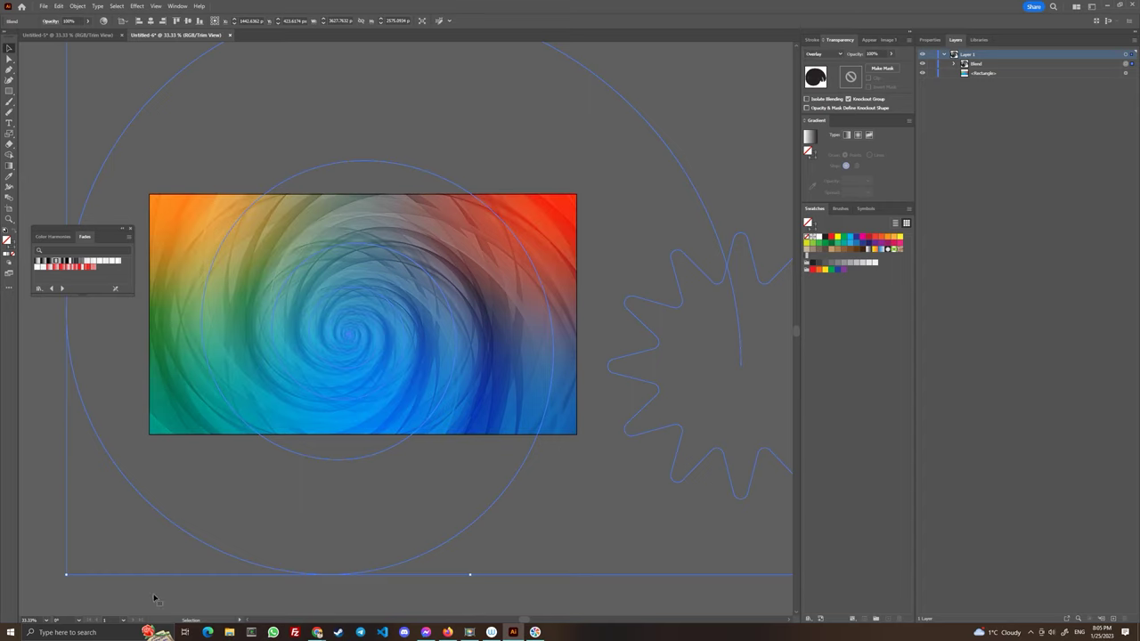
click(31, 517)
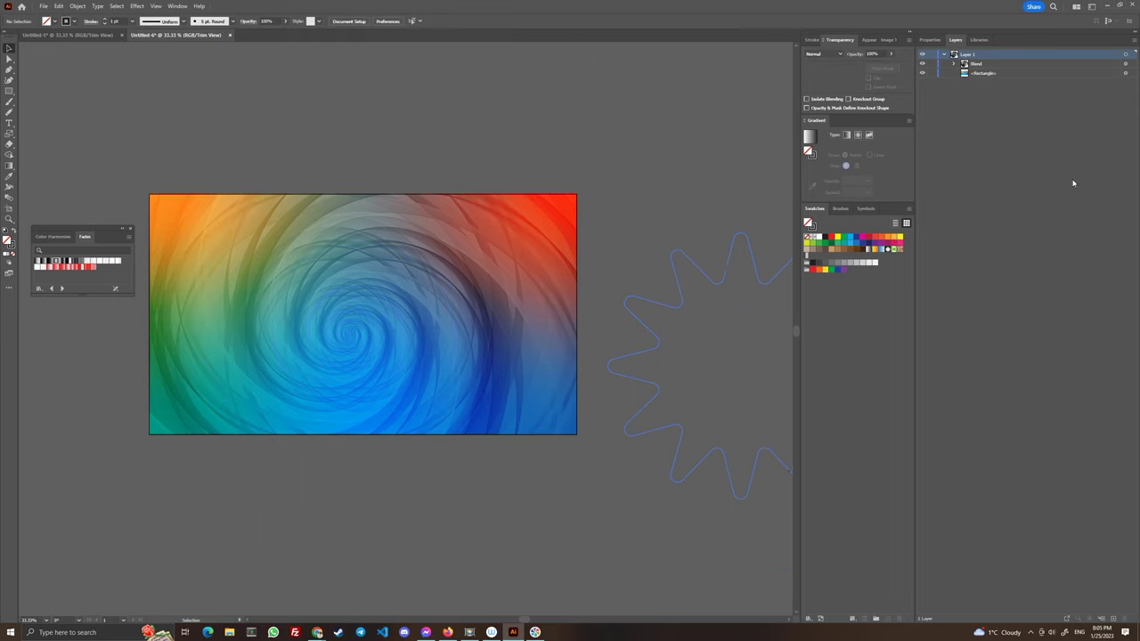
Reselect the spiral blend and settle on the Multiply blending mode
click(1125, 64)
click(824, 53)
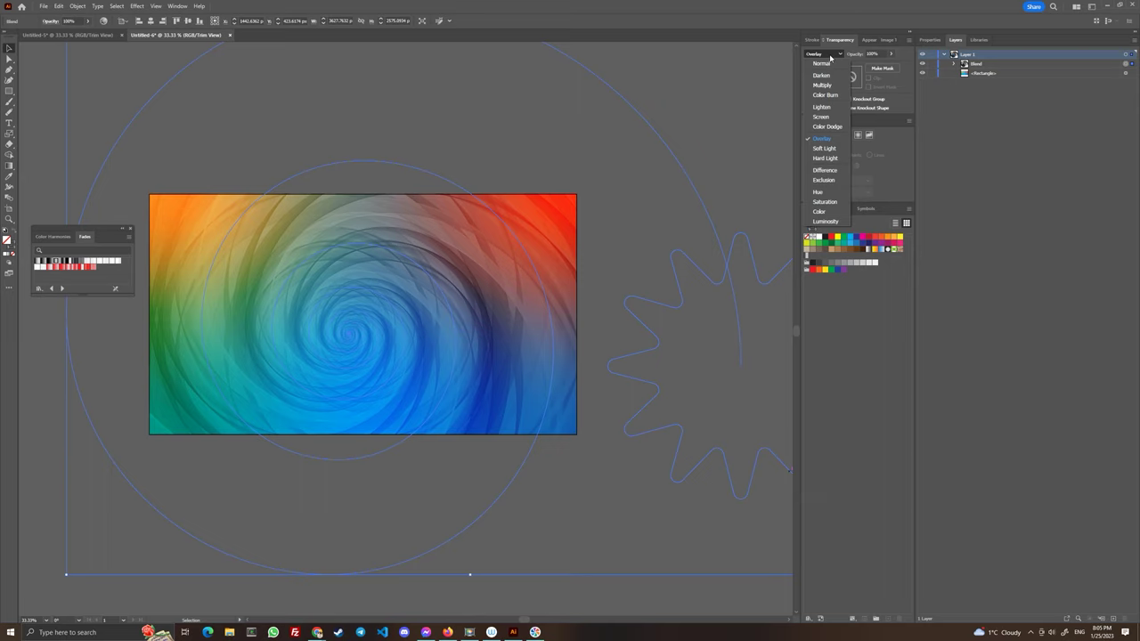
click(820, 55)
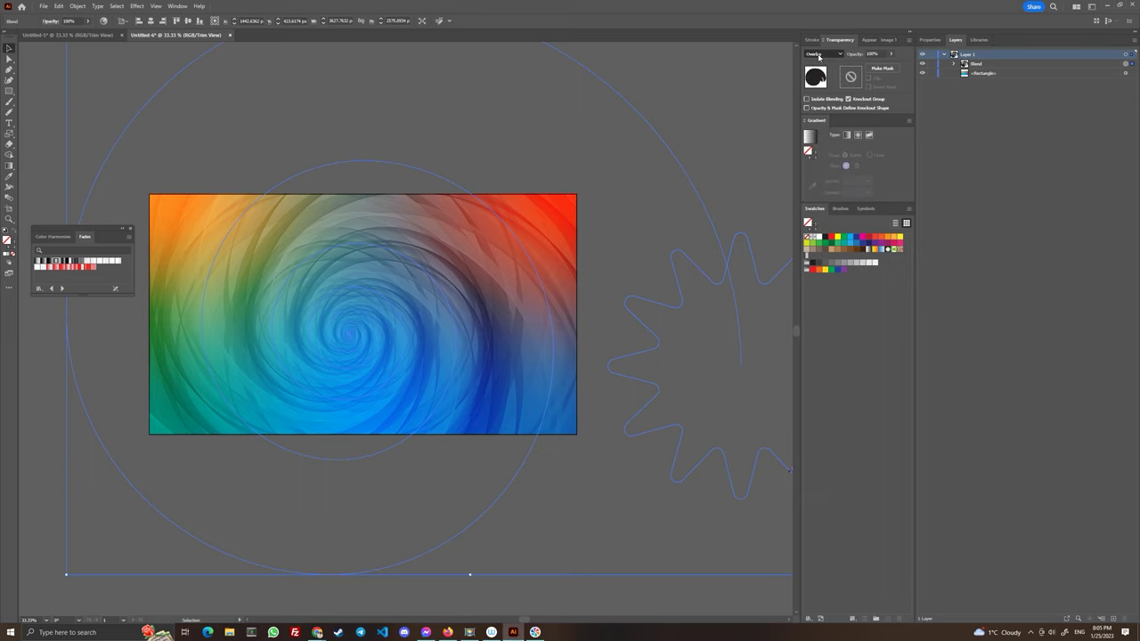
scroll(818, 55, up, 5)
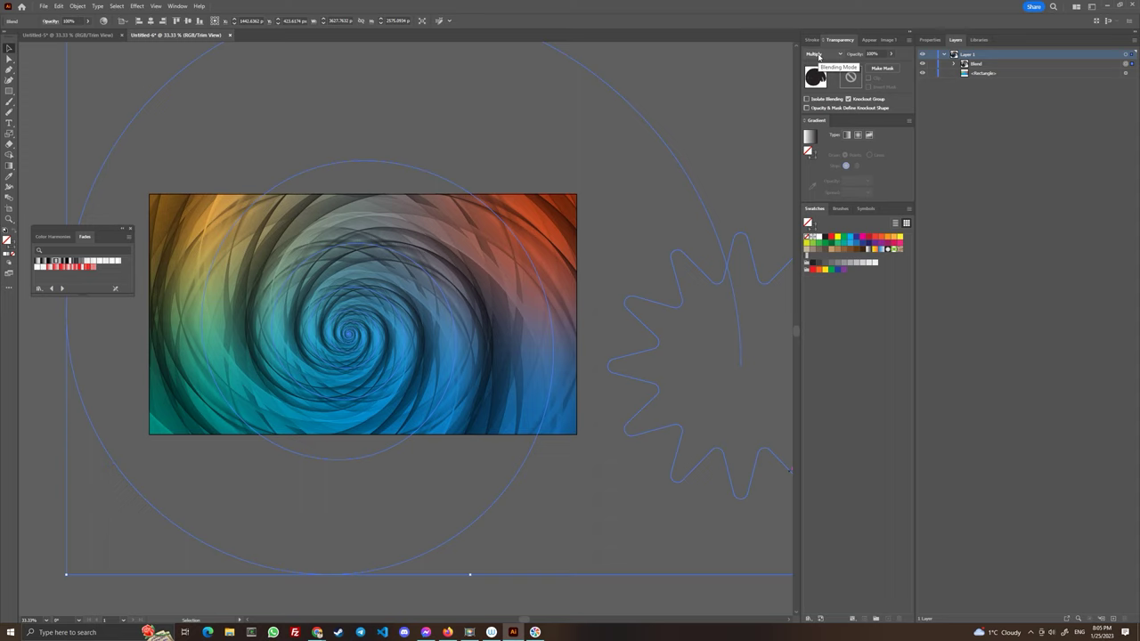
click(818, 55)
click(819, 55)
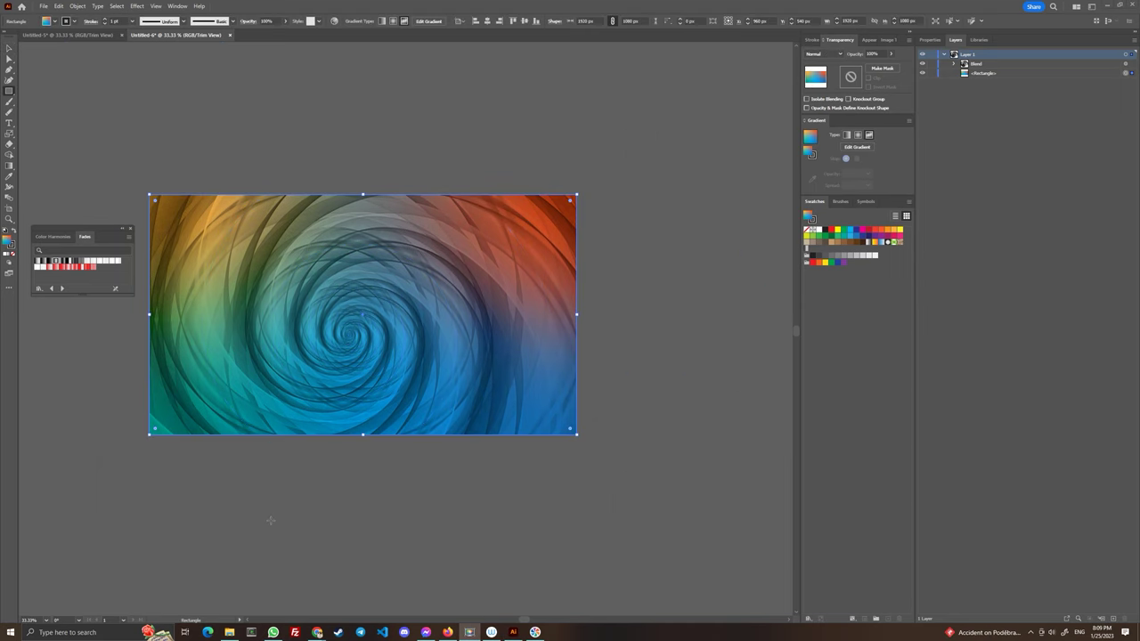
Turn off Trim View to reveal the whole blend, then select the gradient <Rectangle> in Layers
click(155, 5)
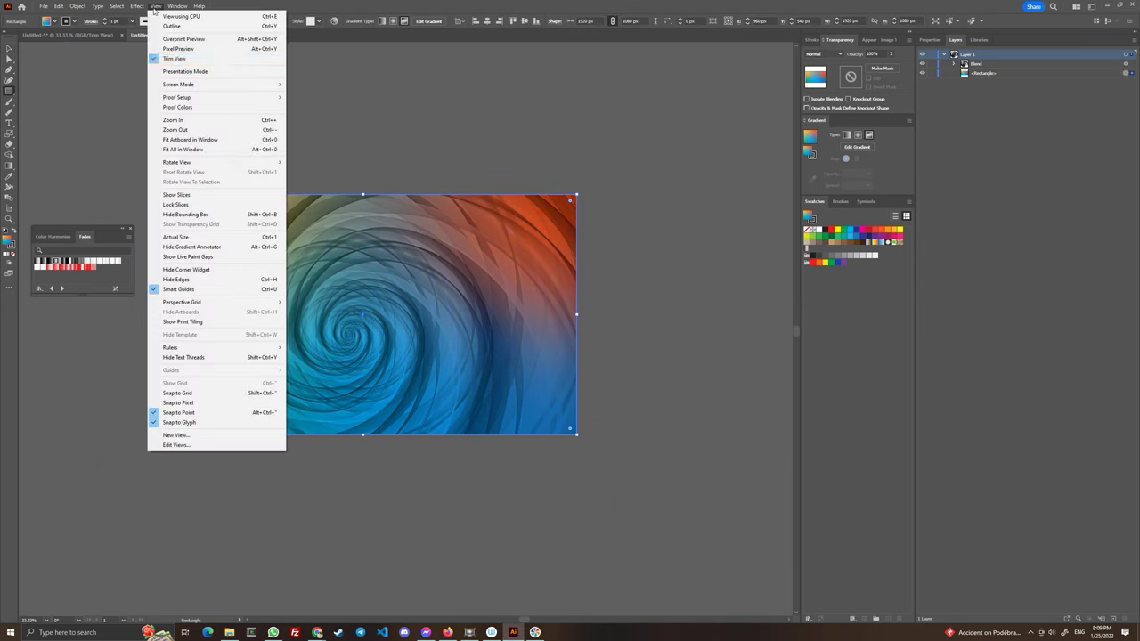
click(176, 58)
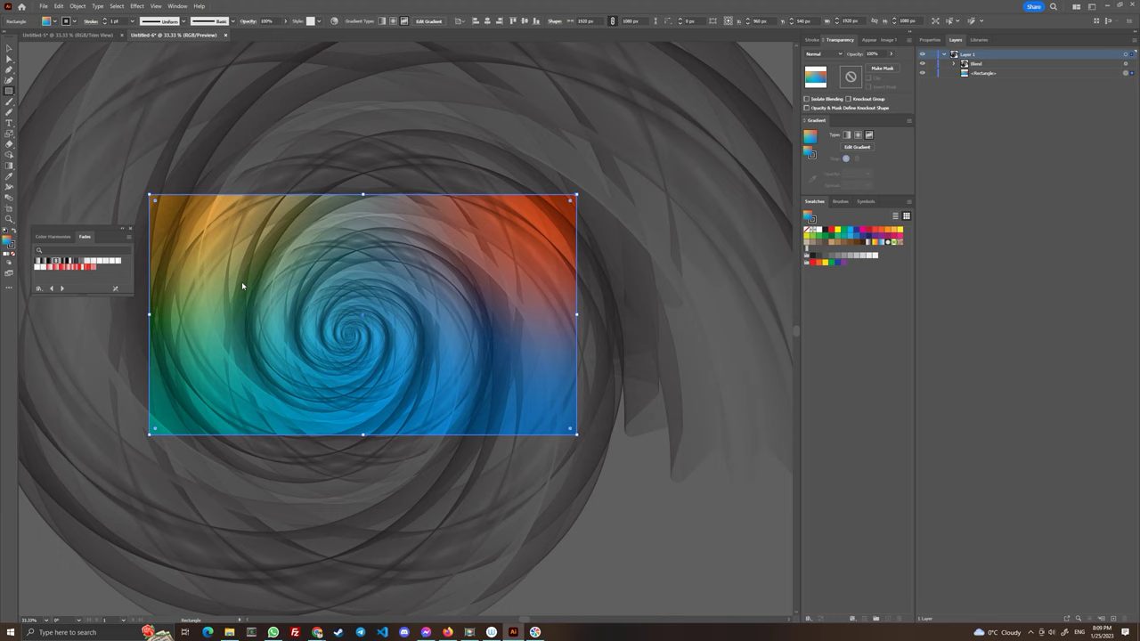
click(1092, 79)
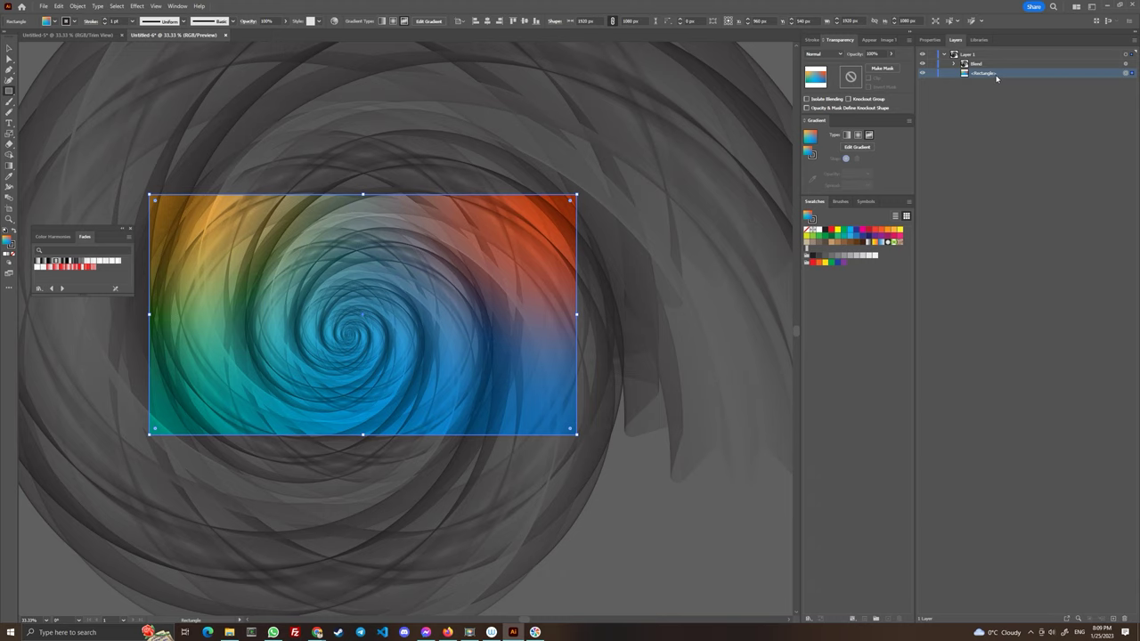
Paste a rectangle copy in front, stack it above the Blend, and make a clipping mask from everything
key(ctrl+f)
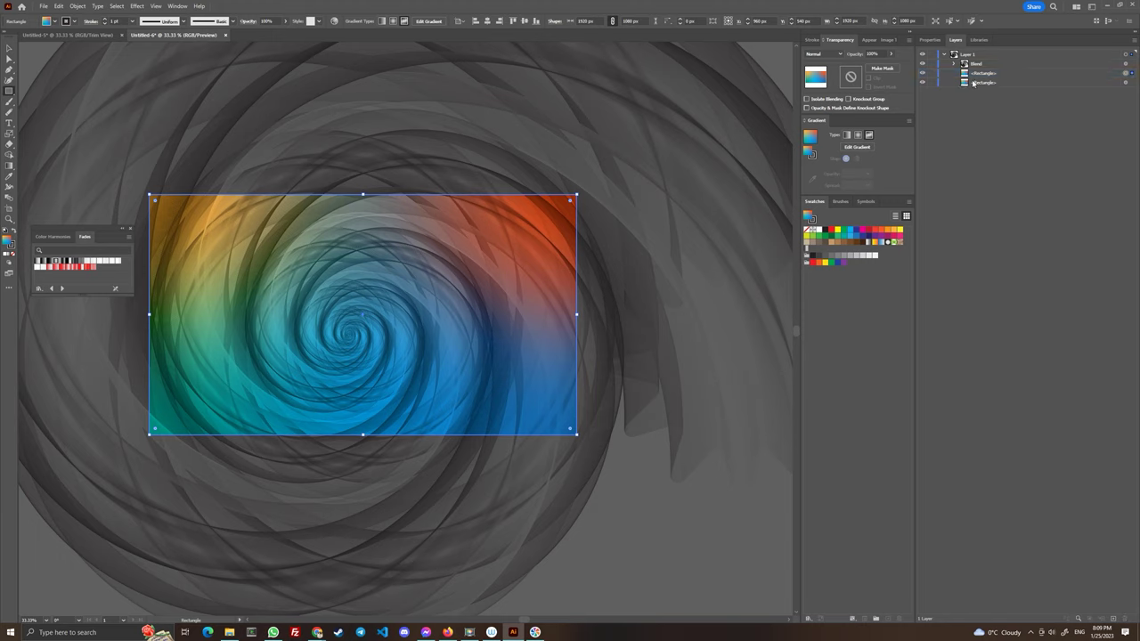
drag(971, 64, 992, 76)
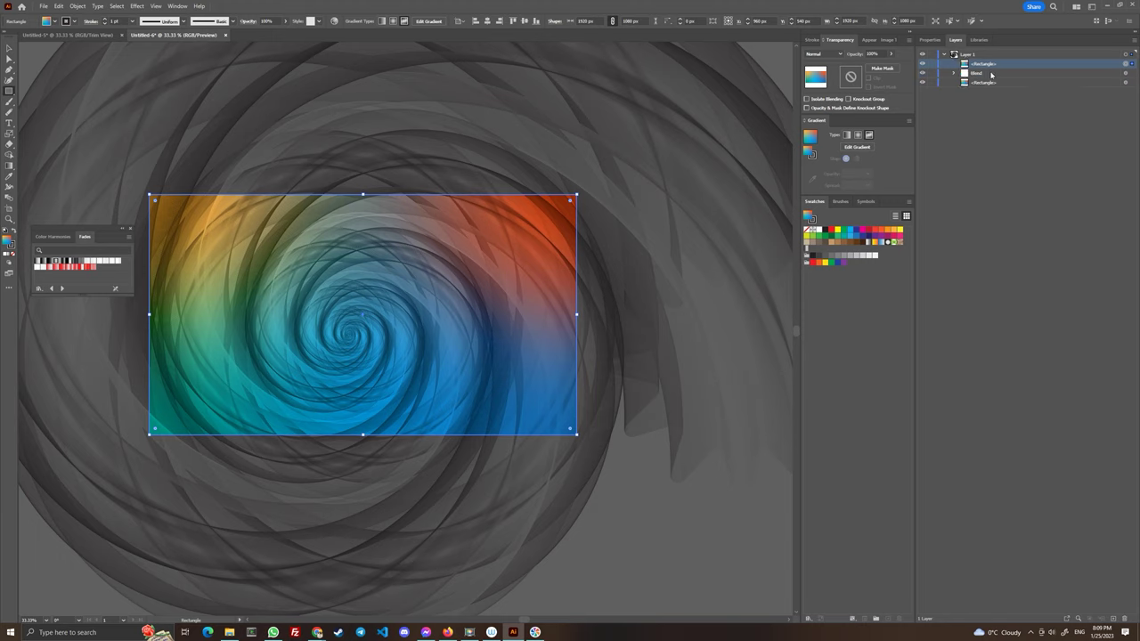
click(531, 202)
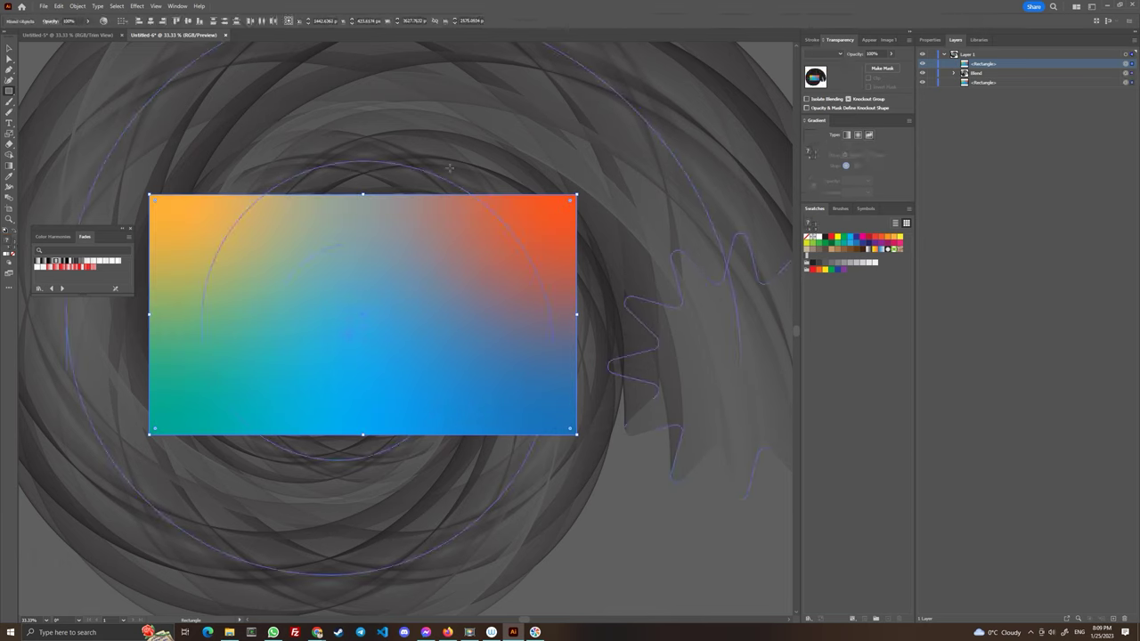
click(78, 7)
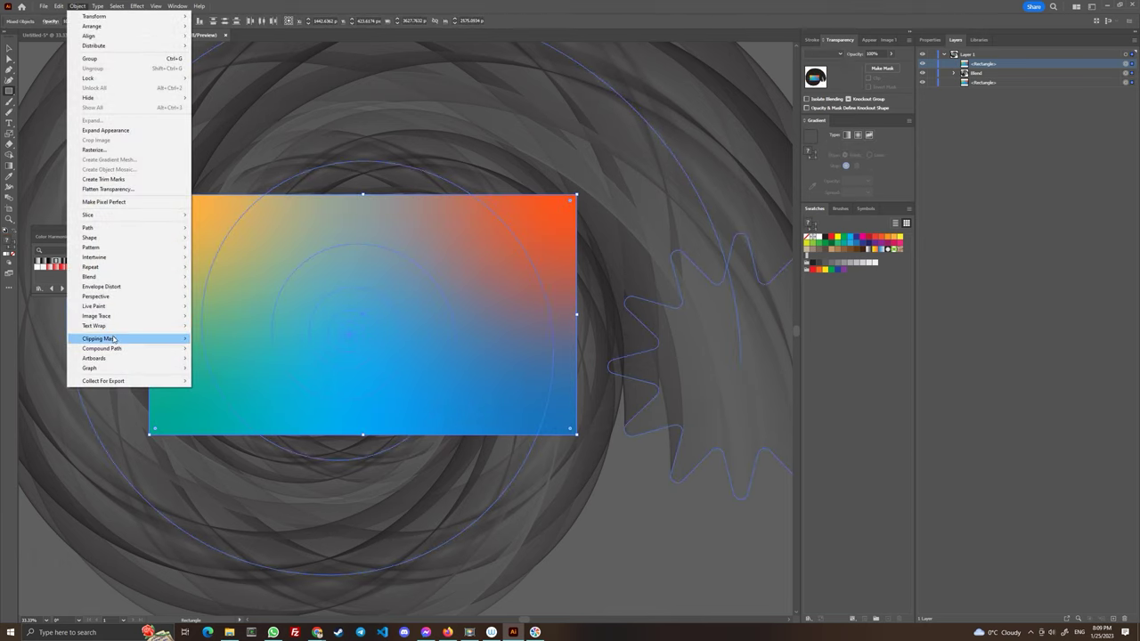
mouse_move(112, 341)
click(211, 339)
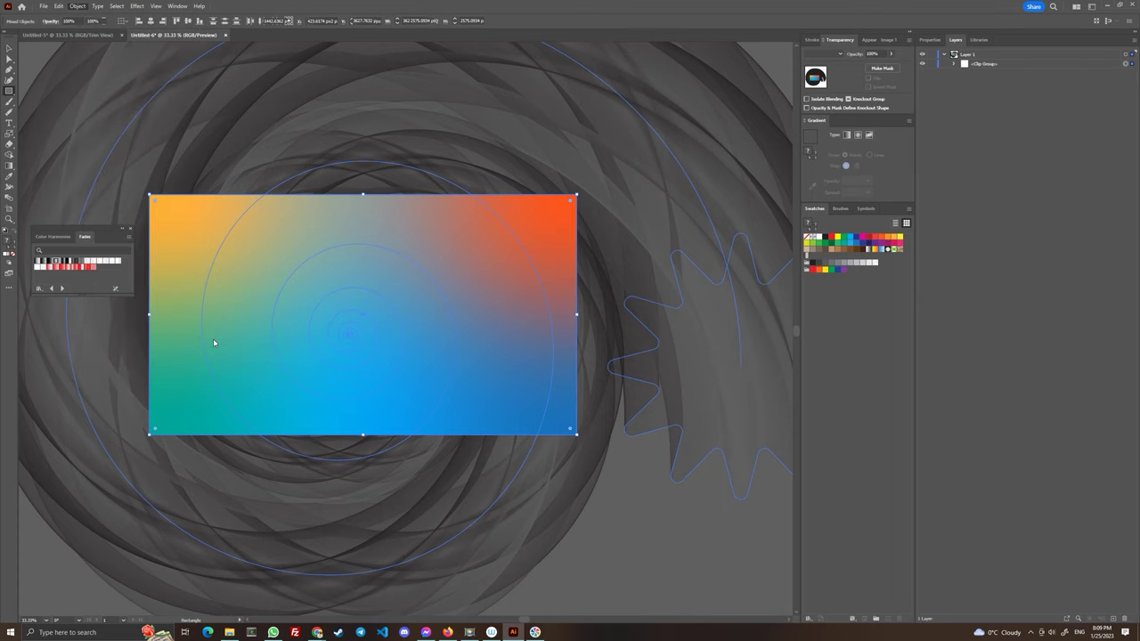